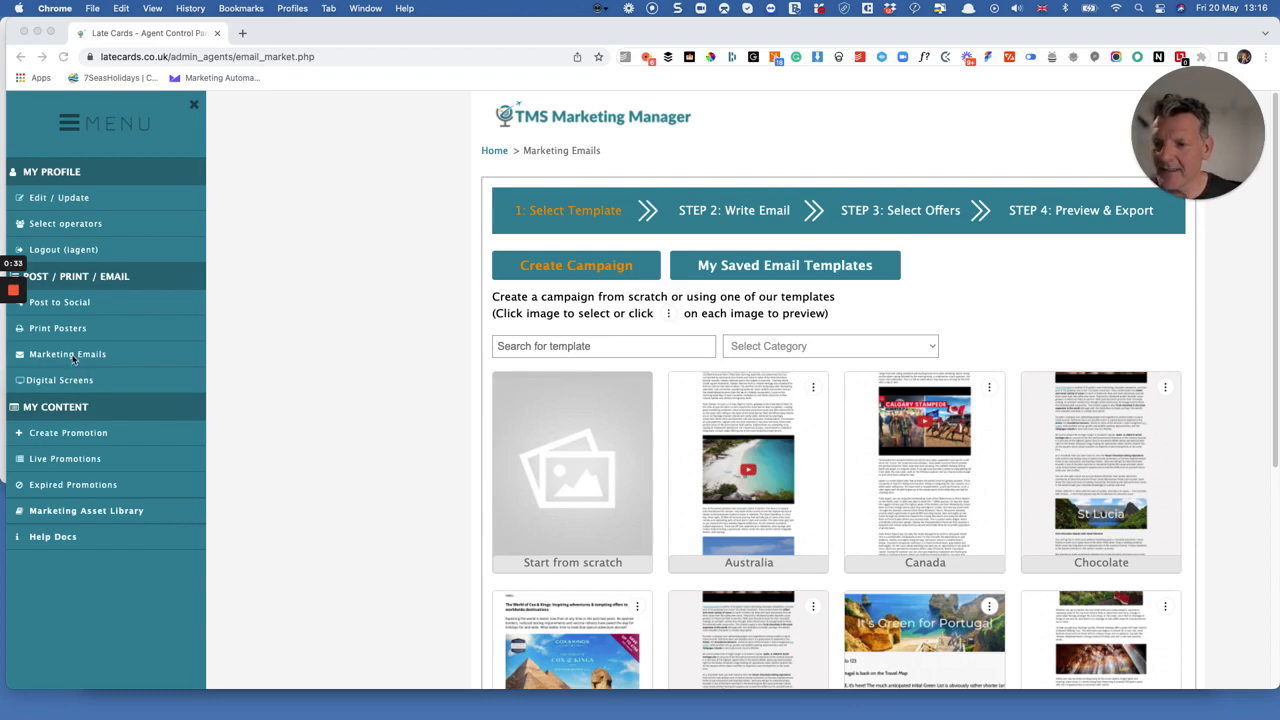
Collapse the side menu, look through the saved email templates, and return to the campaign creation templates.
left_click(192, 106)
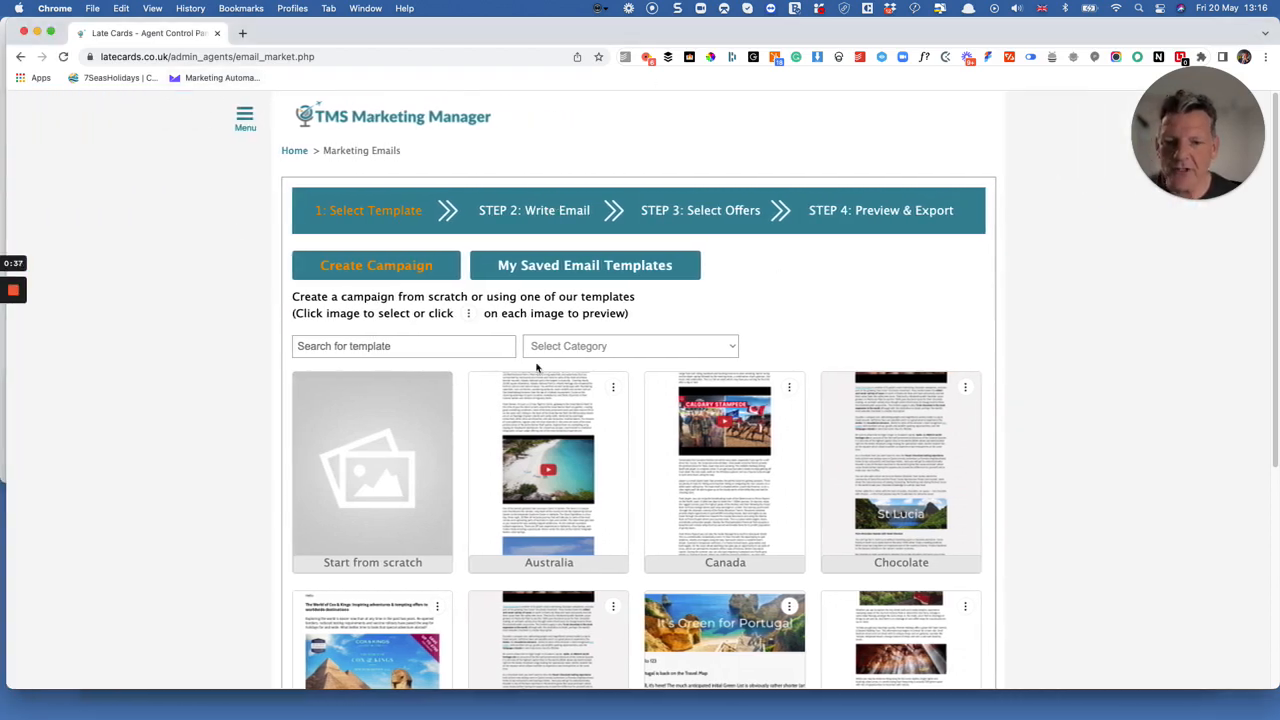
scroll(700, 352, "down", 1)
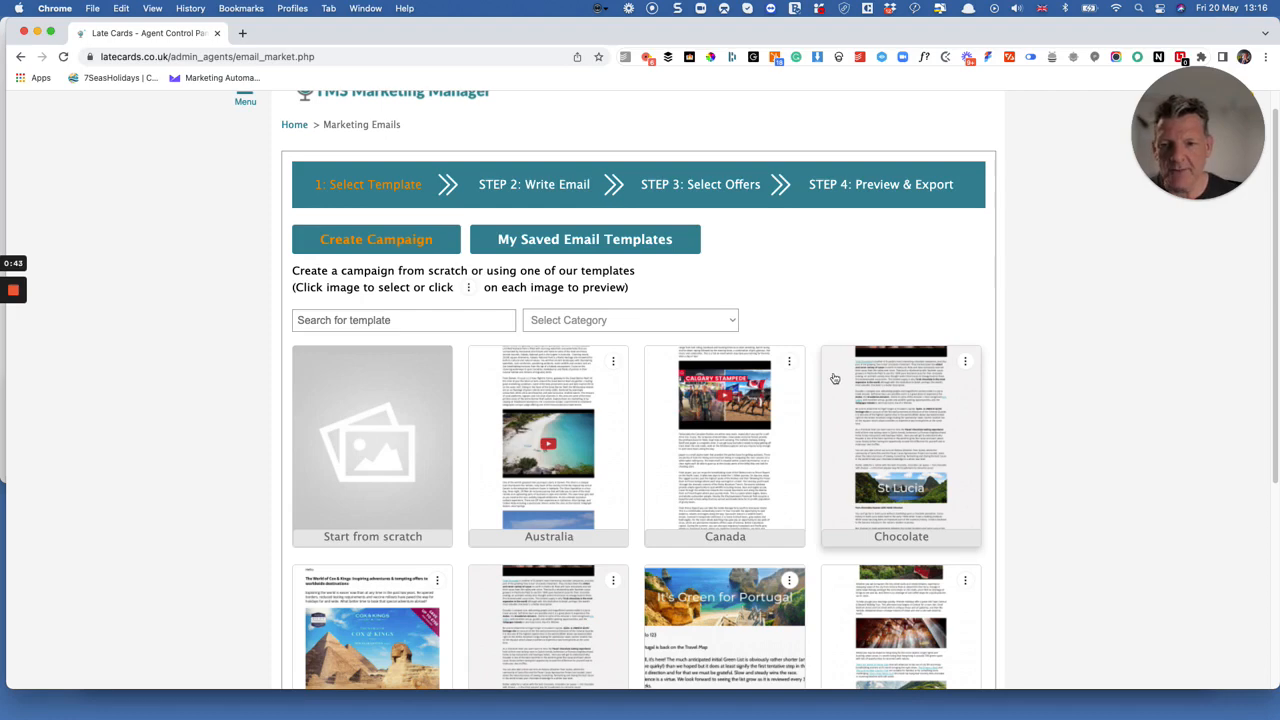
left_click(579, 242)
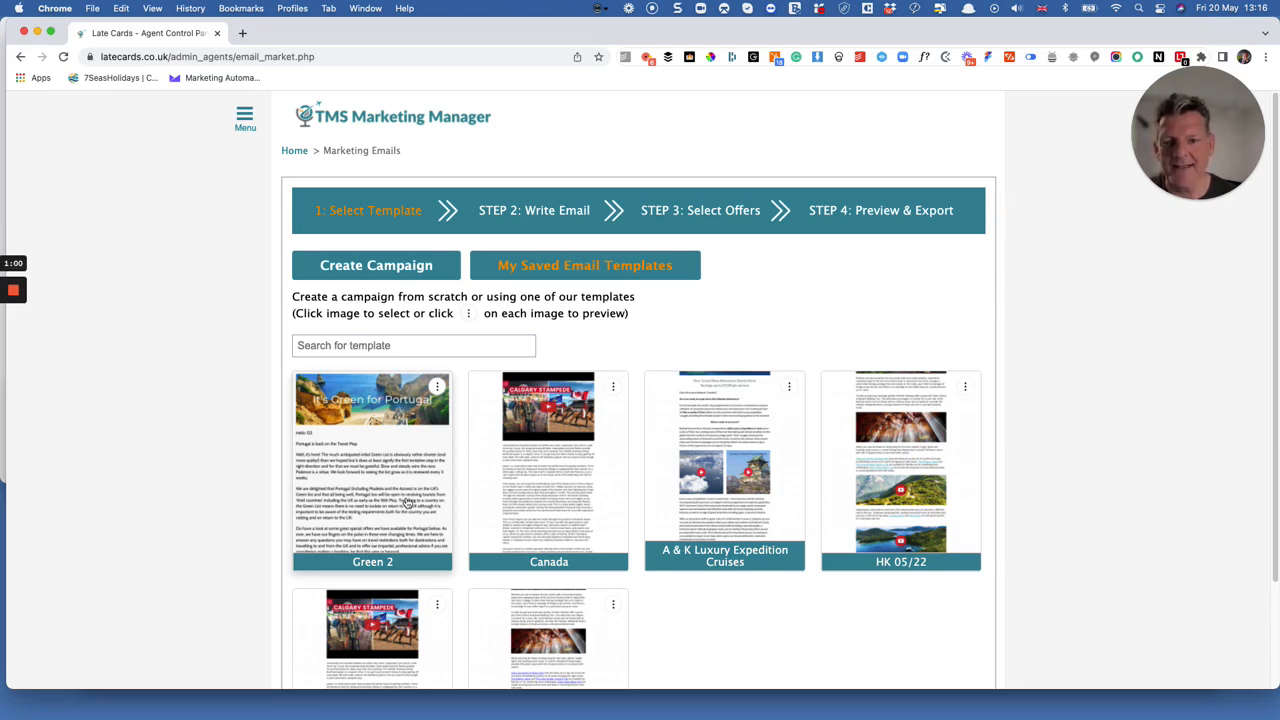
left_click(400, 267)
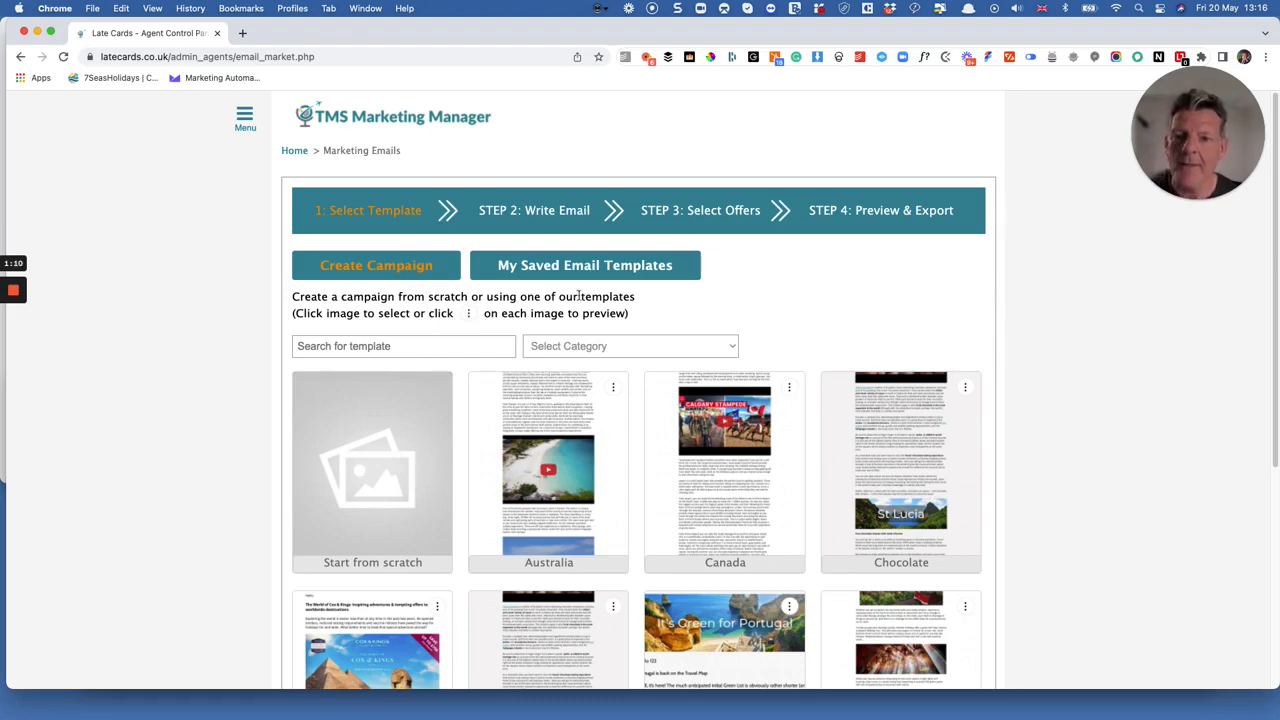
Filter the campaign templates by the Food category and choose the Chocolate template.
left_click(590, 347)
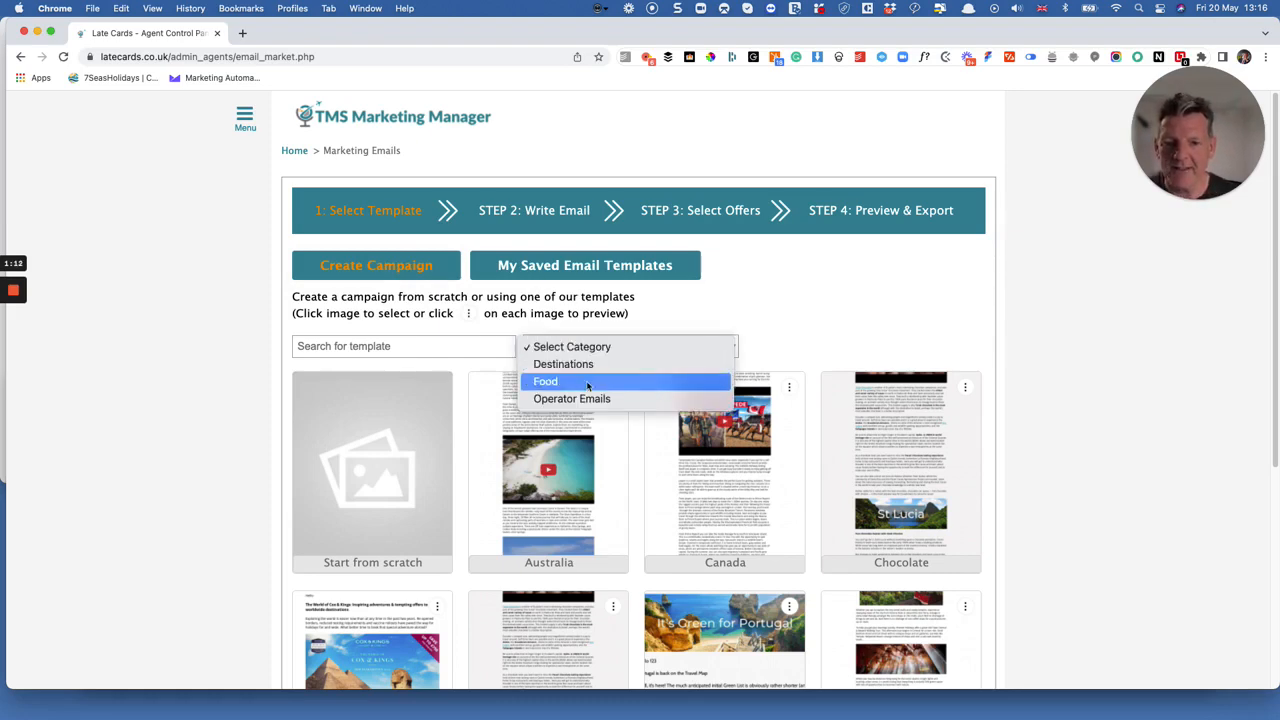
left_click(562, 381)
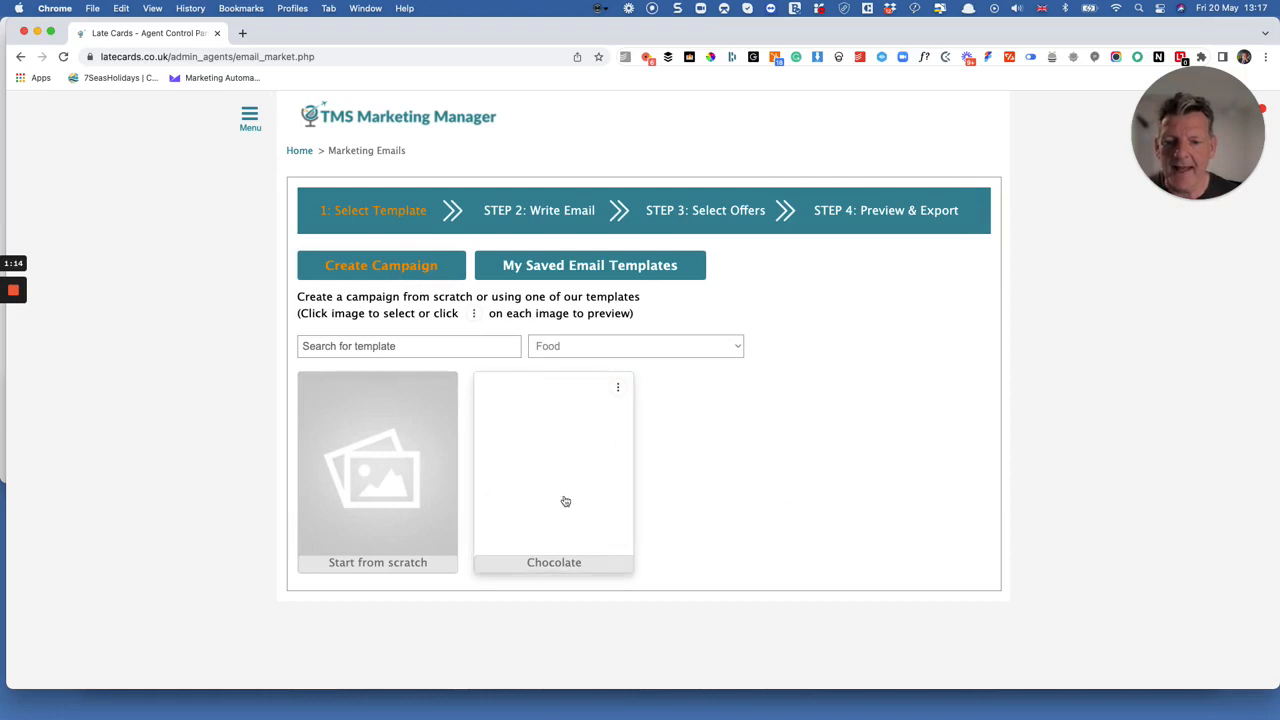
left_click(555, 463)
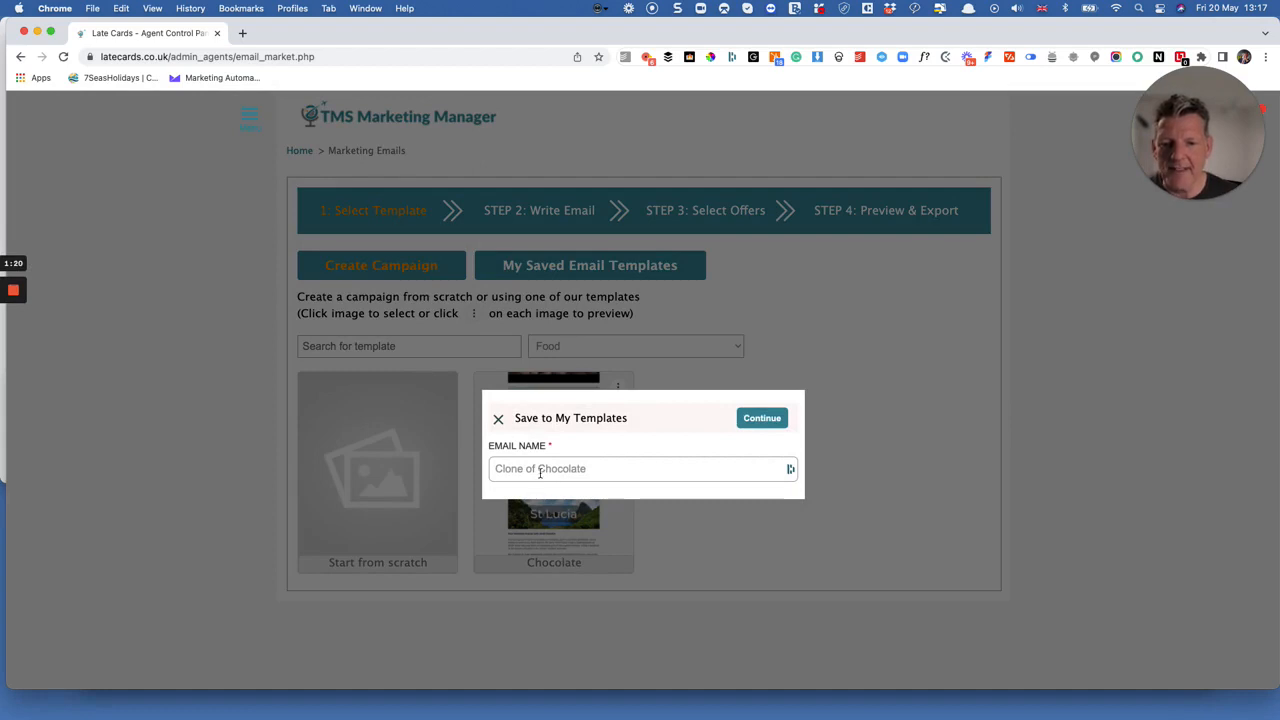
Name the cloned email "Chocolate May 2022" and continue to the email editor.
left_click(543, 470)
key("BackSpace")
key("BackSpace")
key("BackSpace")
key("BackSpace")
key("BackSpace")
key("BackSpace")
key("BackSpace")
key("BackSpace")
key("BackSpace")
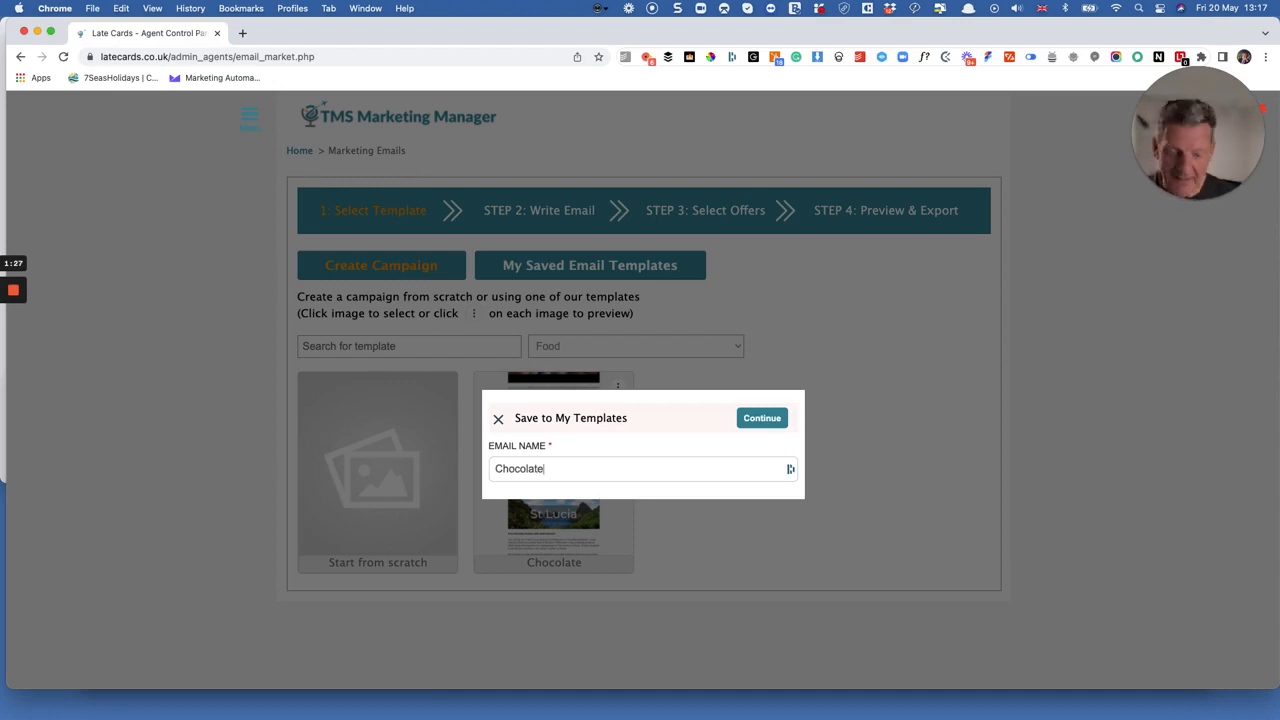
type("May ")
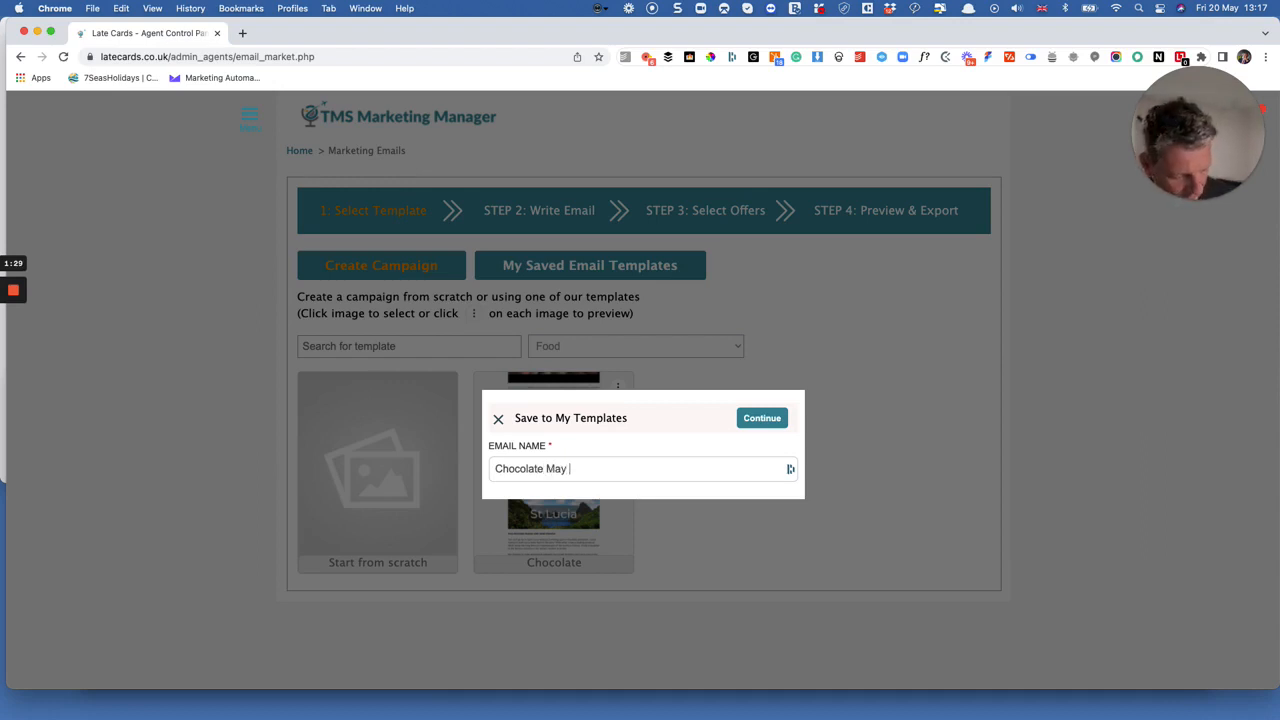
type("2022")
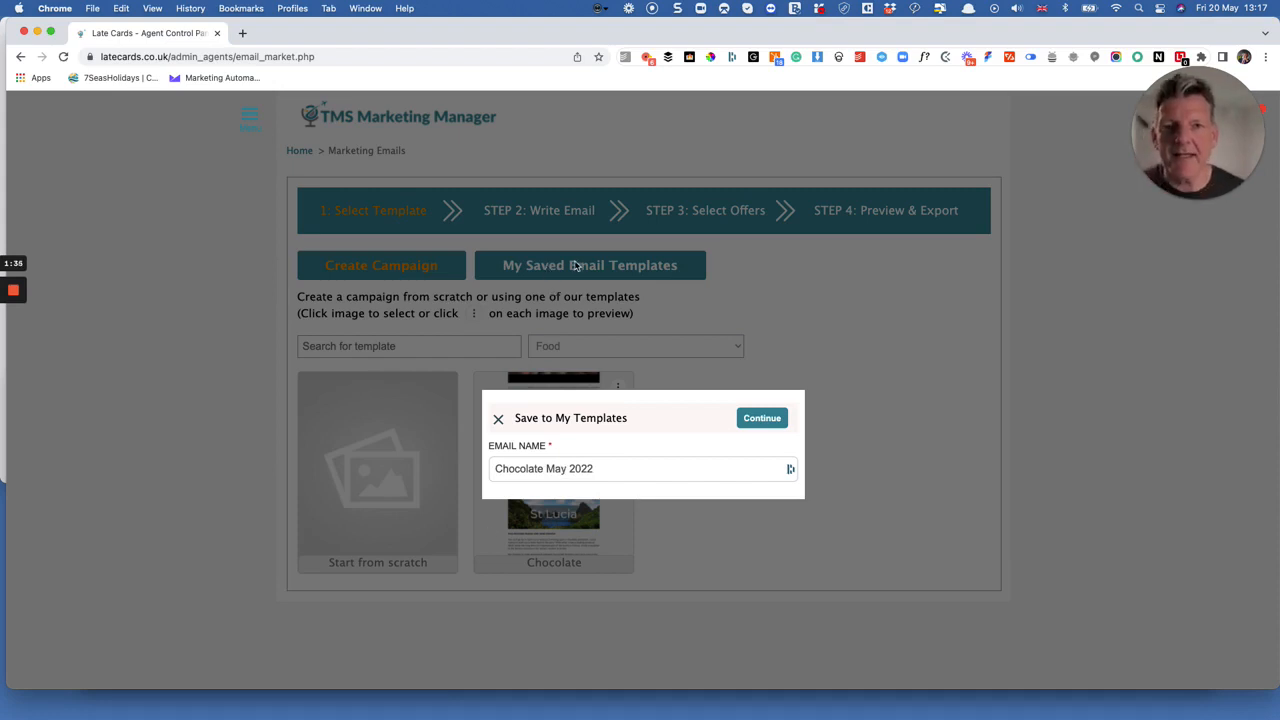
left_click(755, 420)
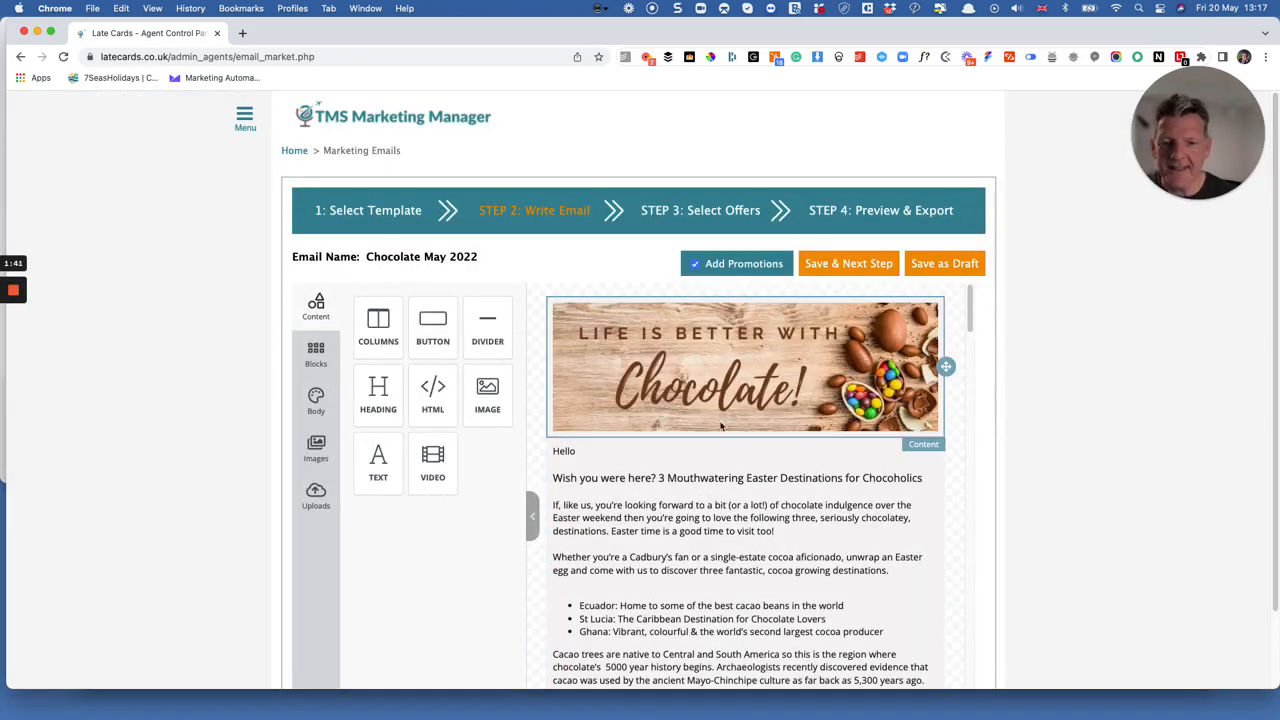
Insert an empty image block between the chocolate banner and the greeting text, and delete it.
scroll(720, 495, "down", 2)
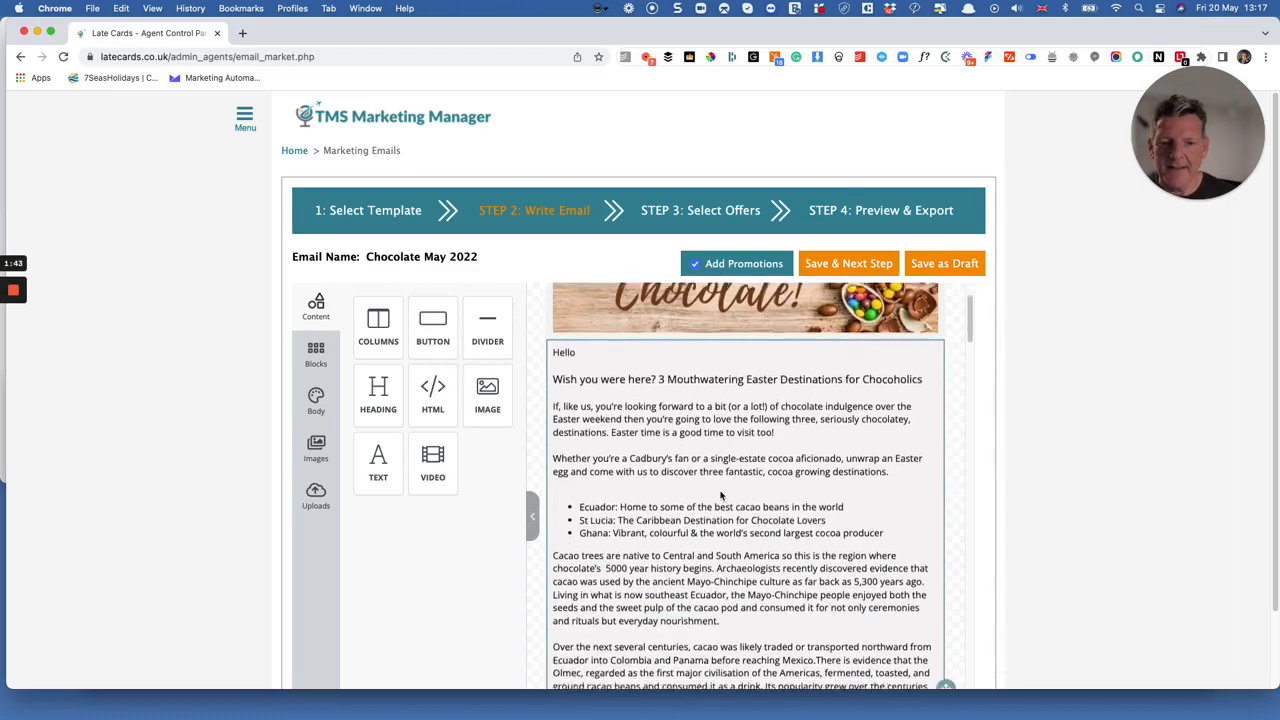
scroll(720, 495, "down", 10)
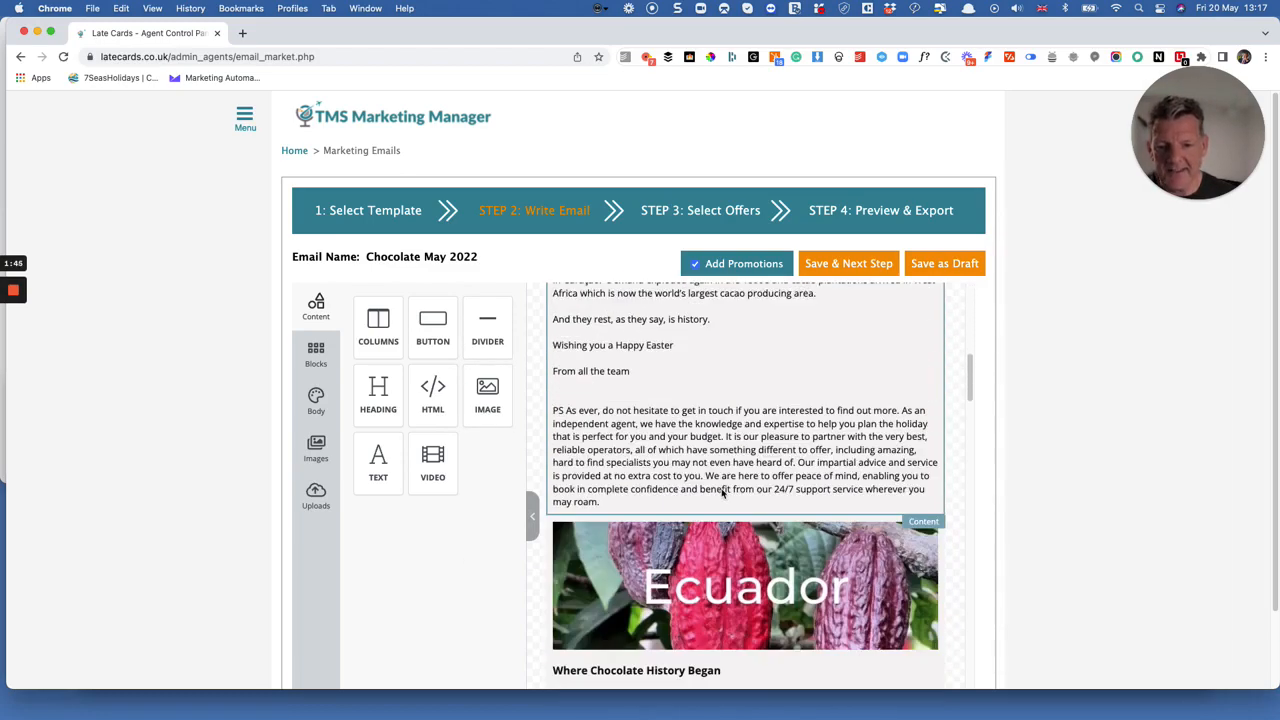
scroll(722, 492, "down", 10)
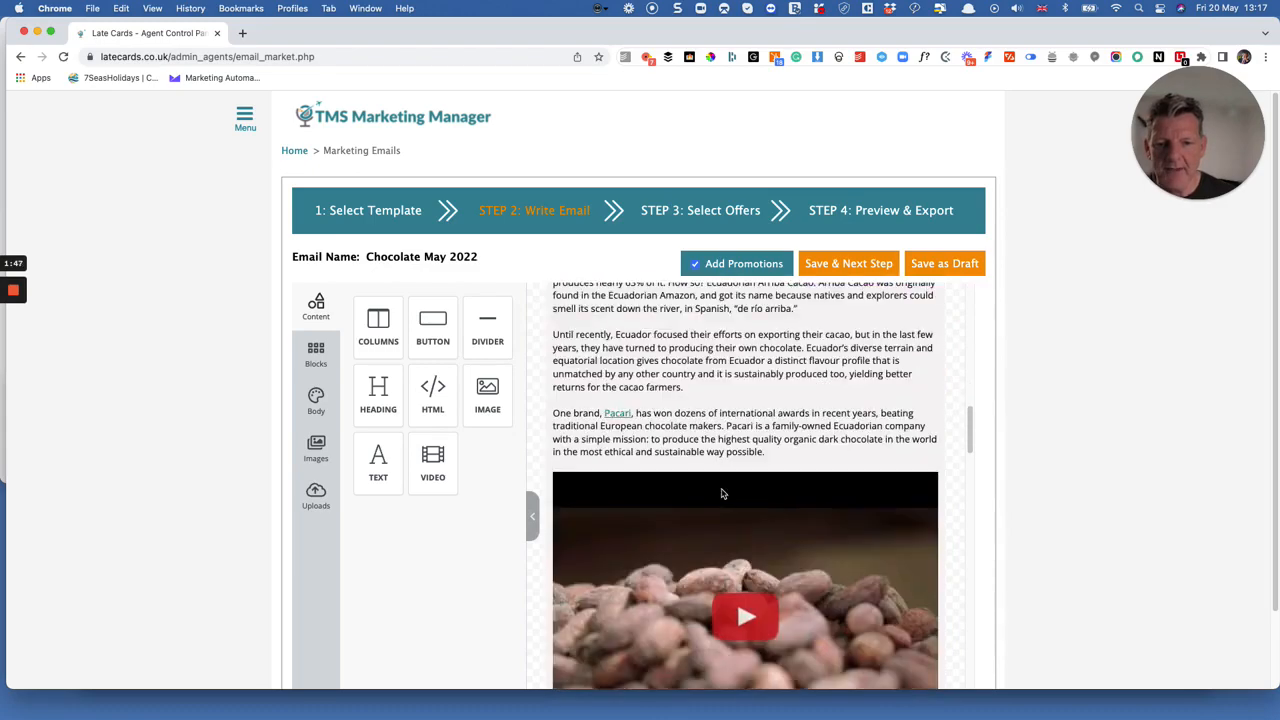
scroll(722, 493, "down", 10)
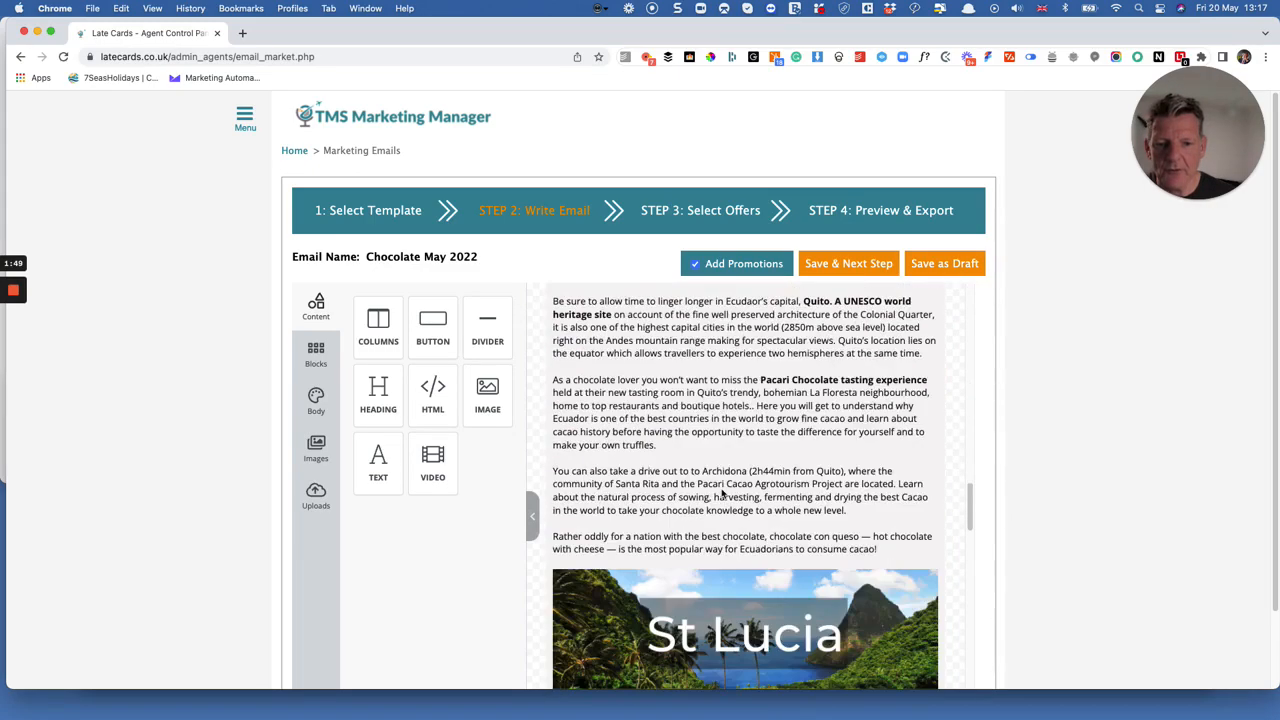
scroll(722, 493, "up", 20)
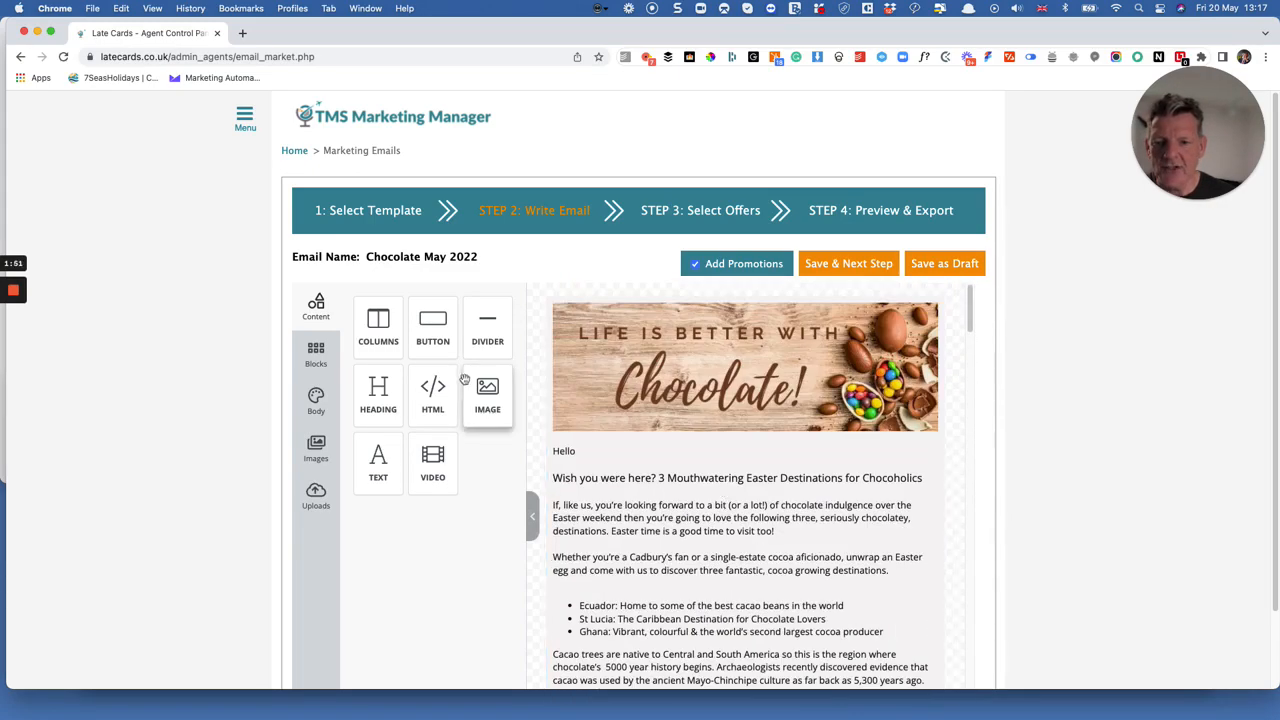
left_click_drag(488, 397, 788, 476)
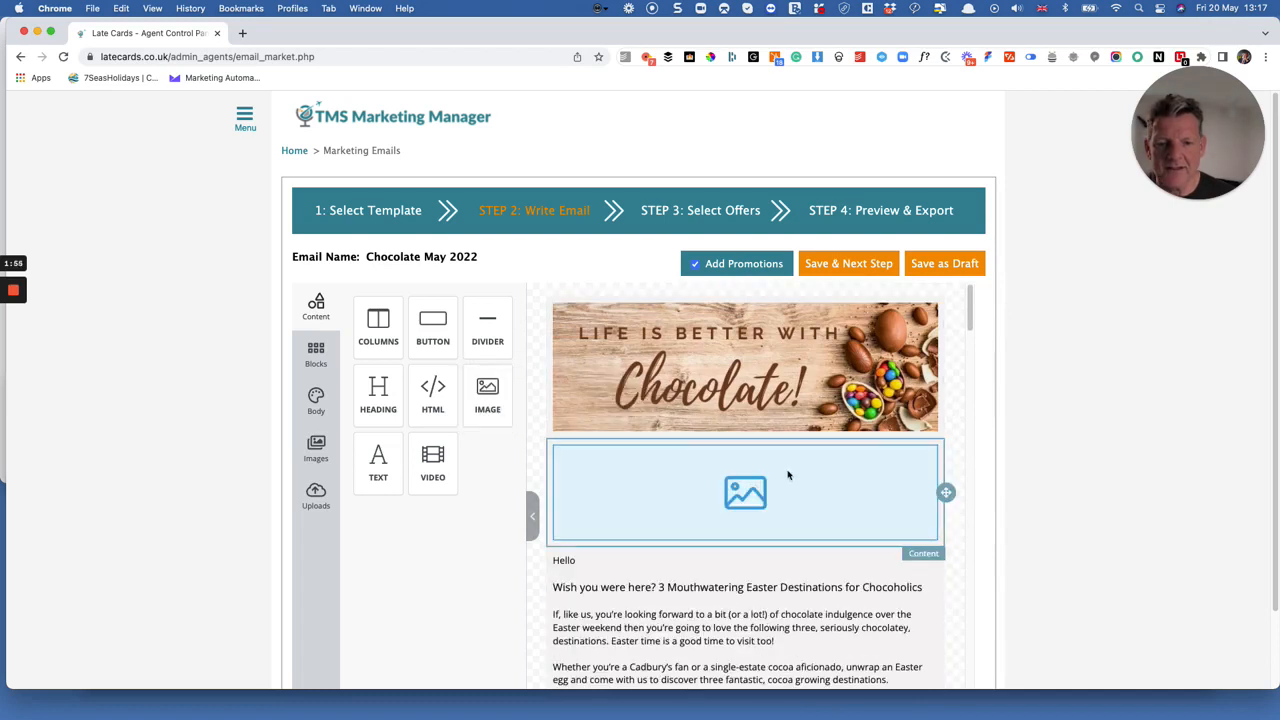
left_click(917, 502)
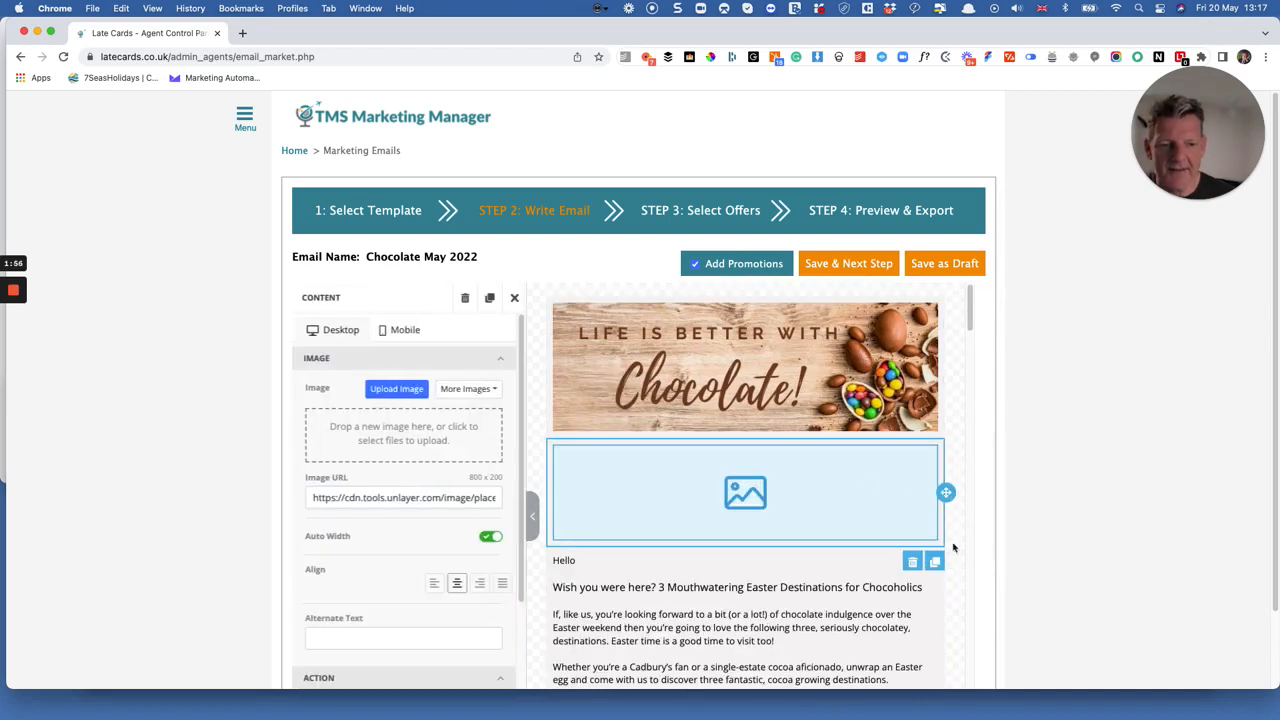
left_click(911, 561)
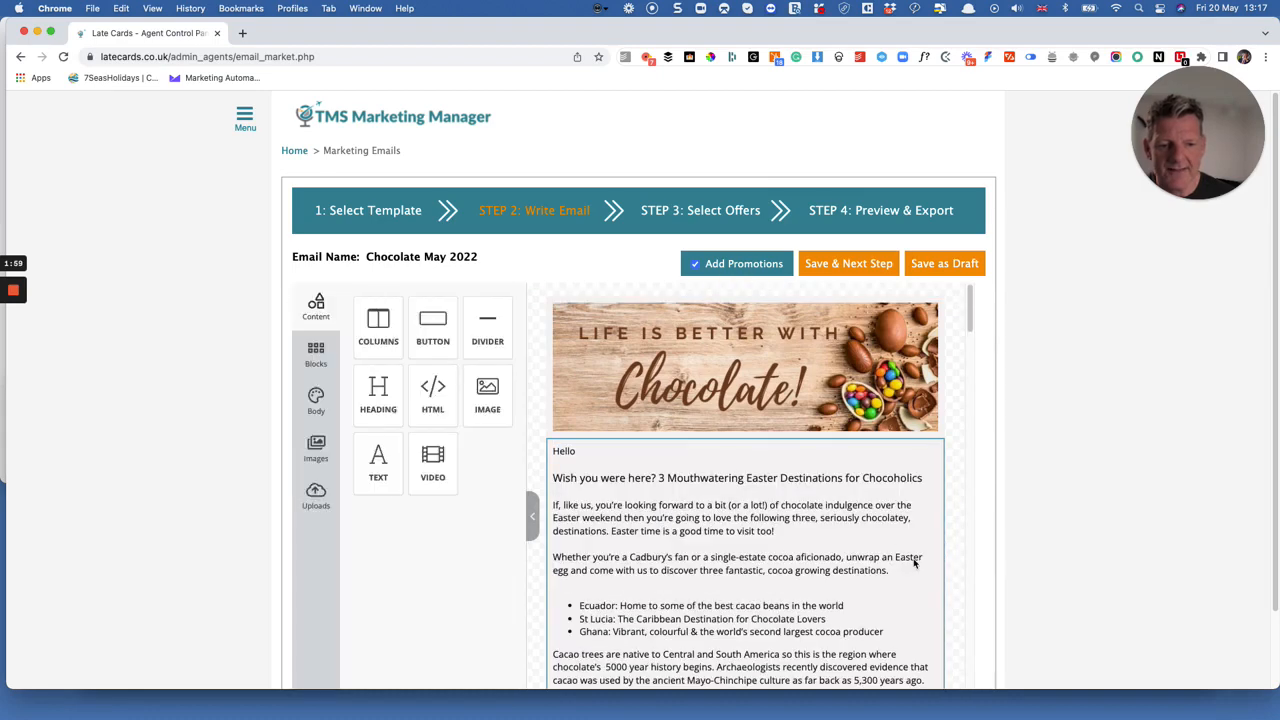
Examine the image settings of the chocolate banner and close them.
left_click(658, 343)
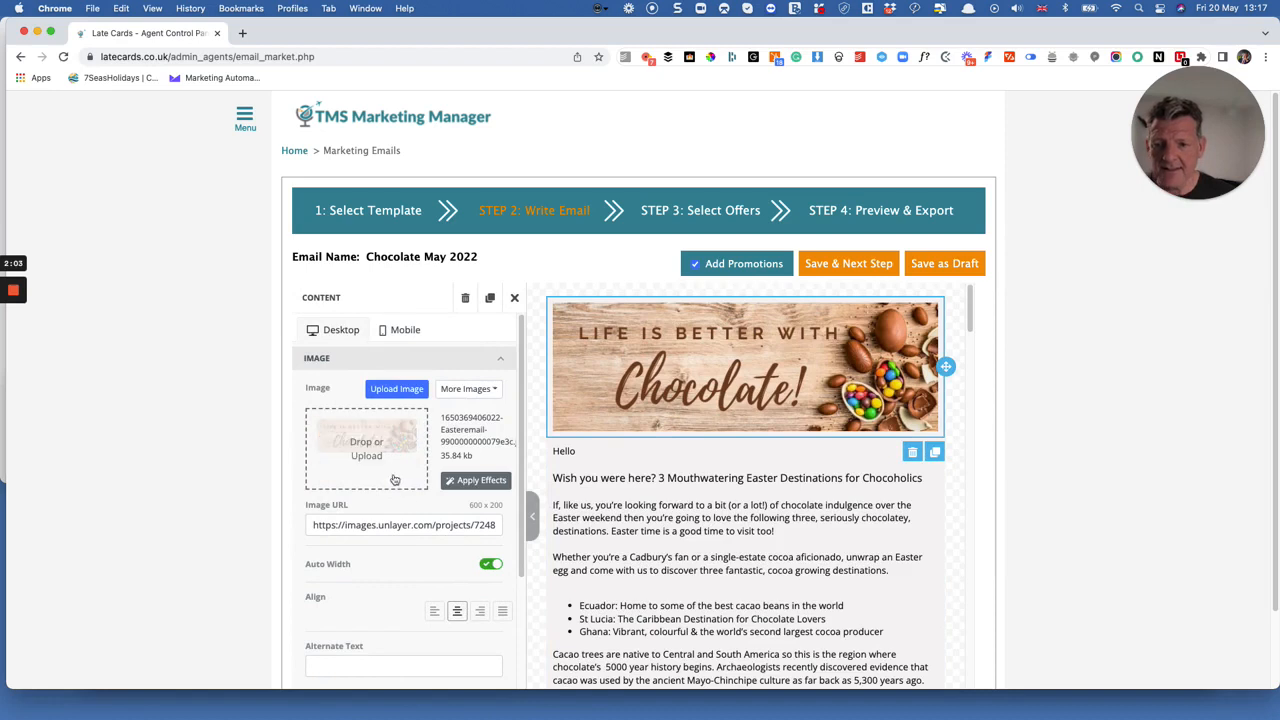
scroll(406, 476, "down", 1)
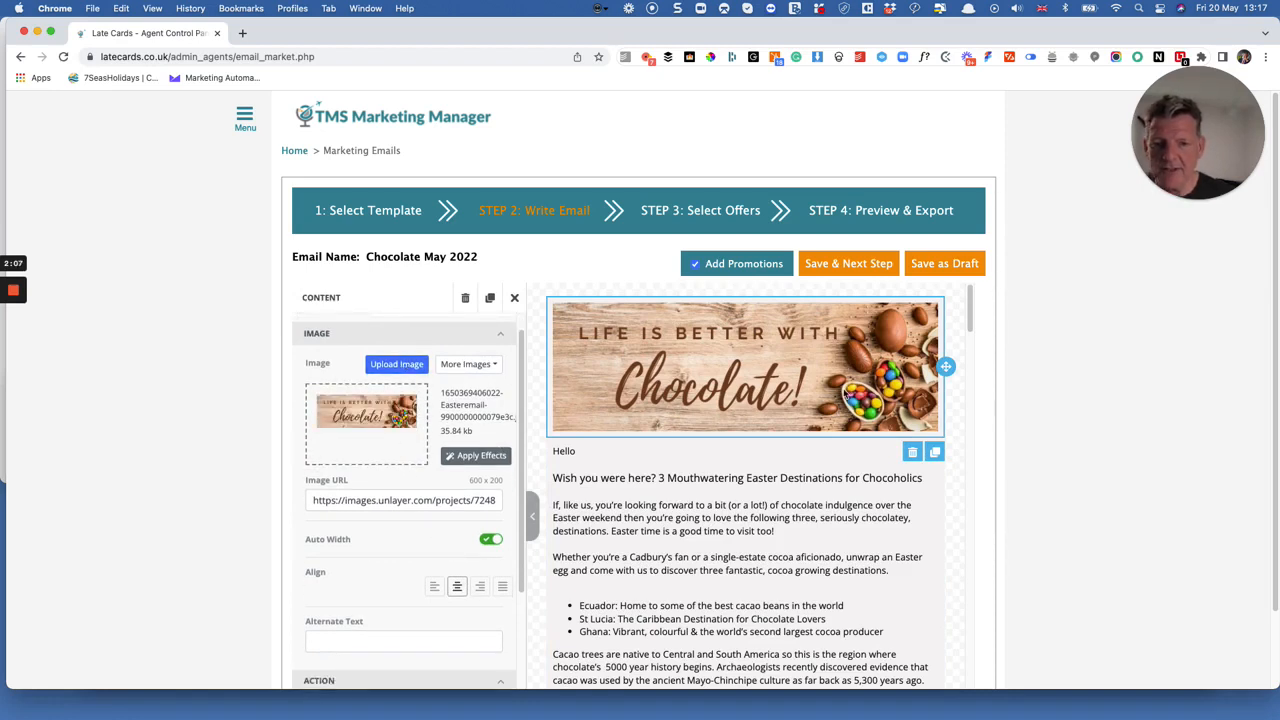
left_click(514, 298)
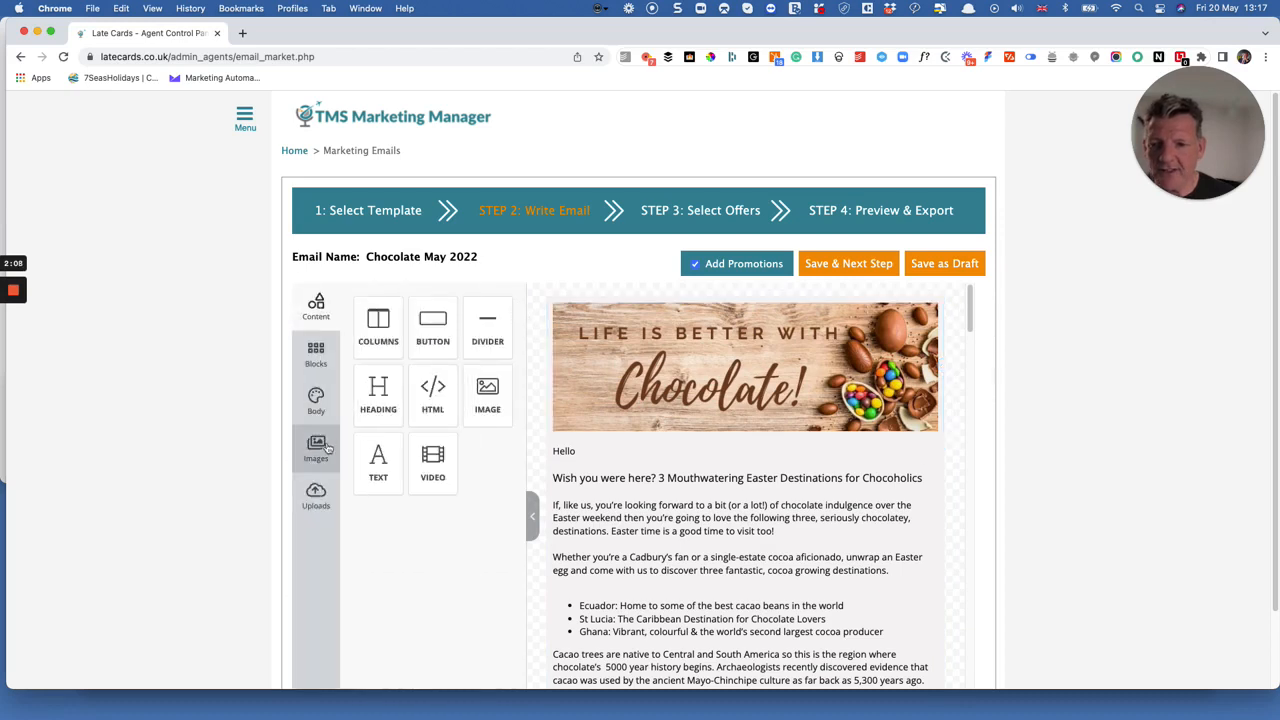
Search the stock image library for "chocolate" and browse the pictures.
scroll(660, 440, "down", 1)
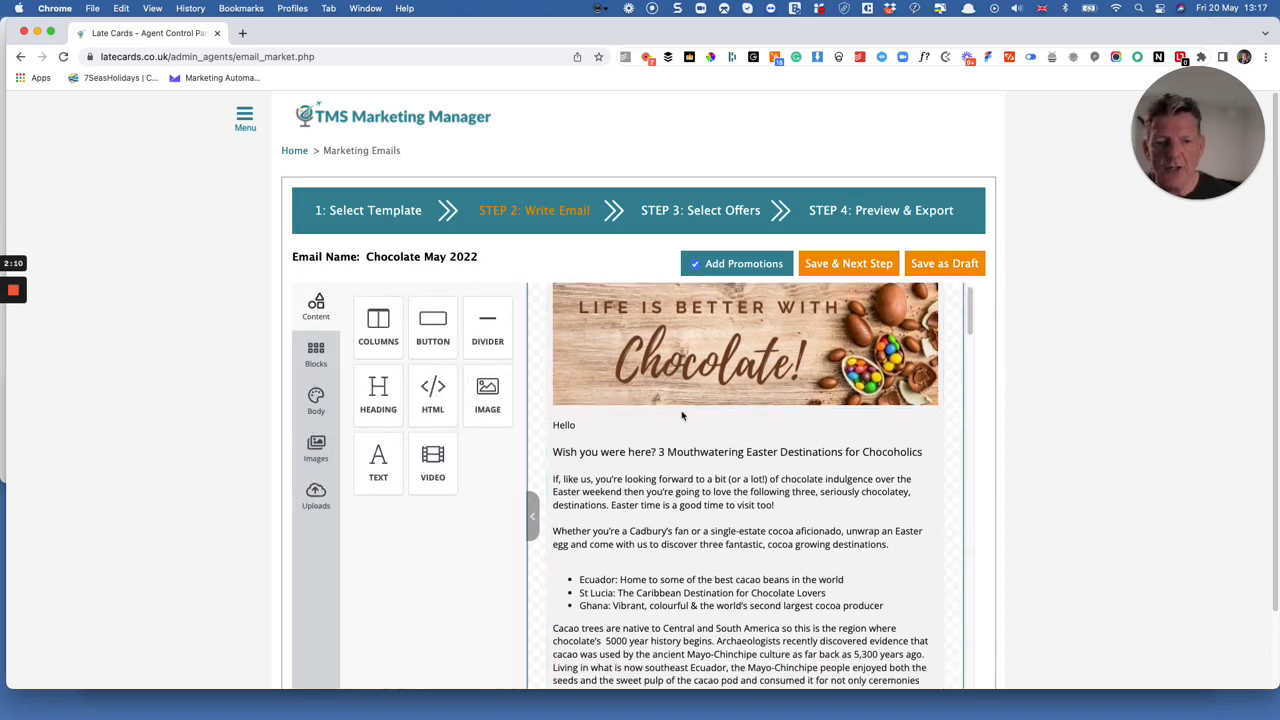
left_click(298, 458)
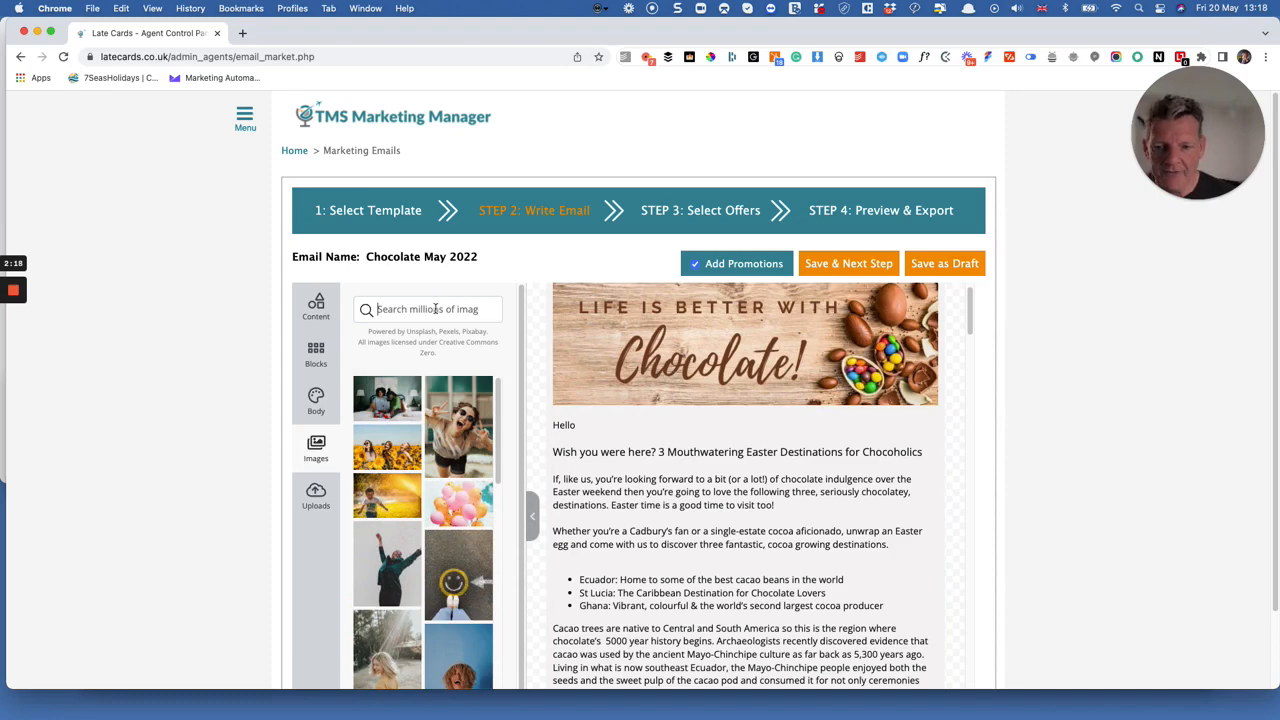
type("chocolate")
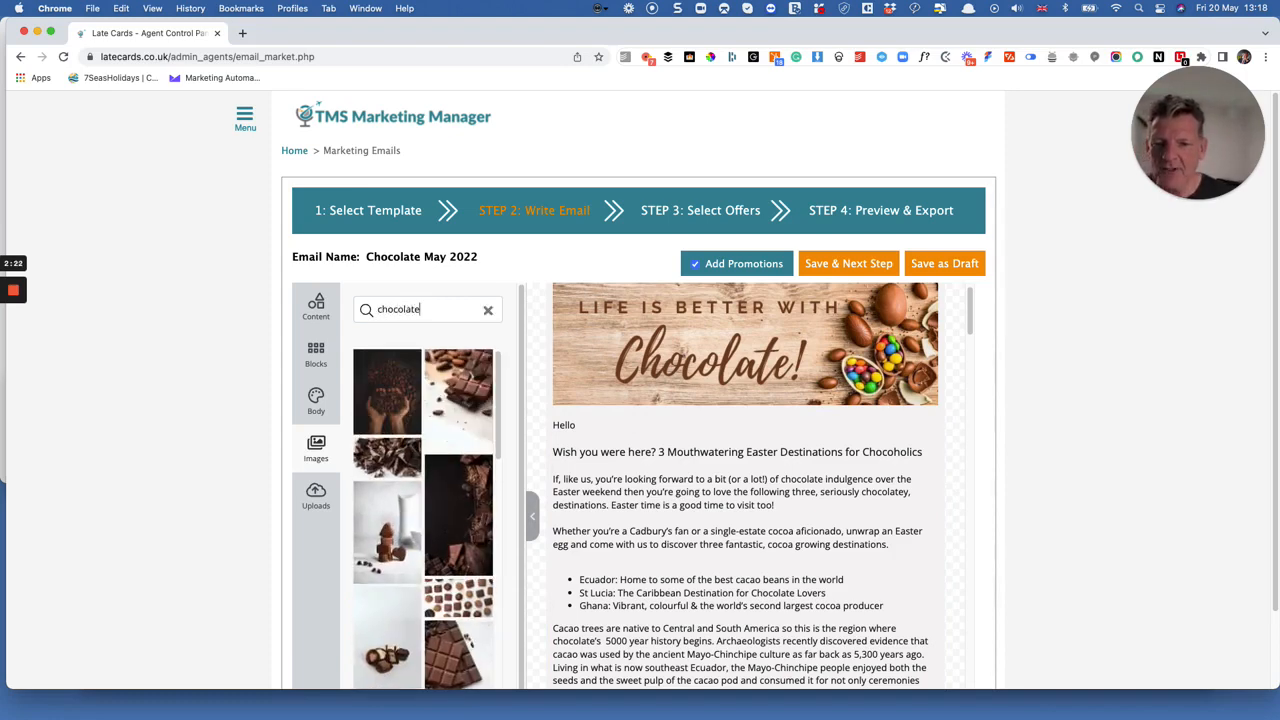
scroll(453, 551, "down", 10)
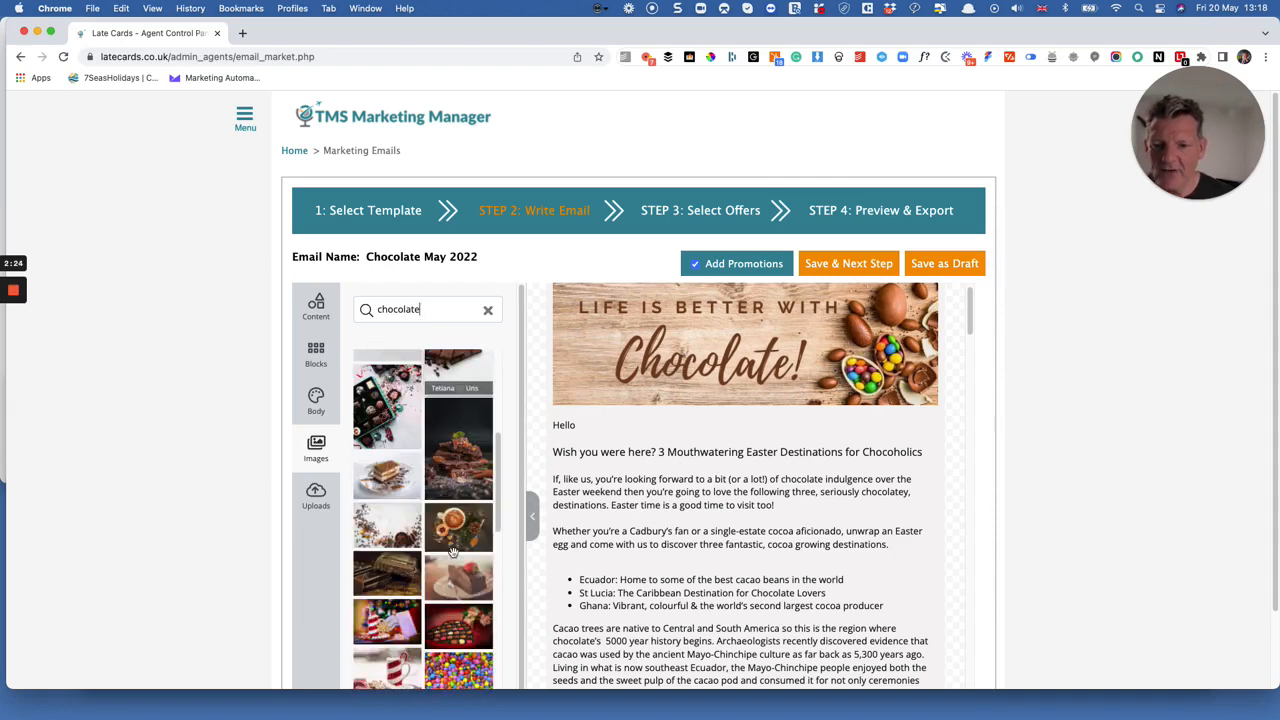
scroll(453, 551, "down", 10)
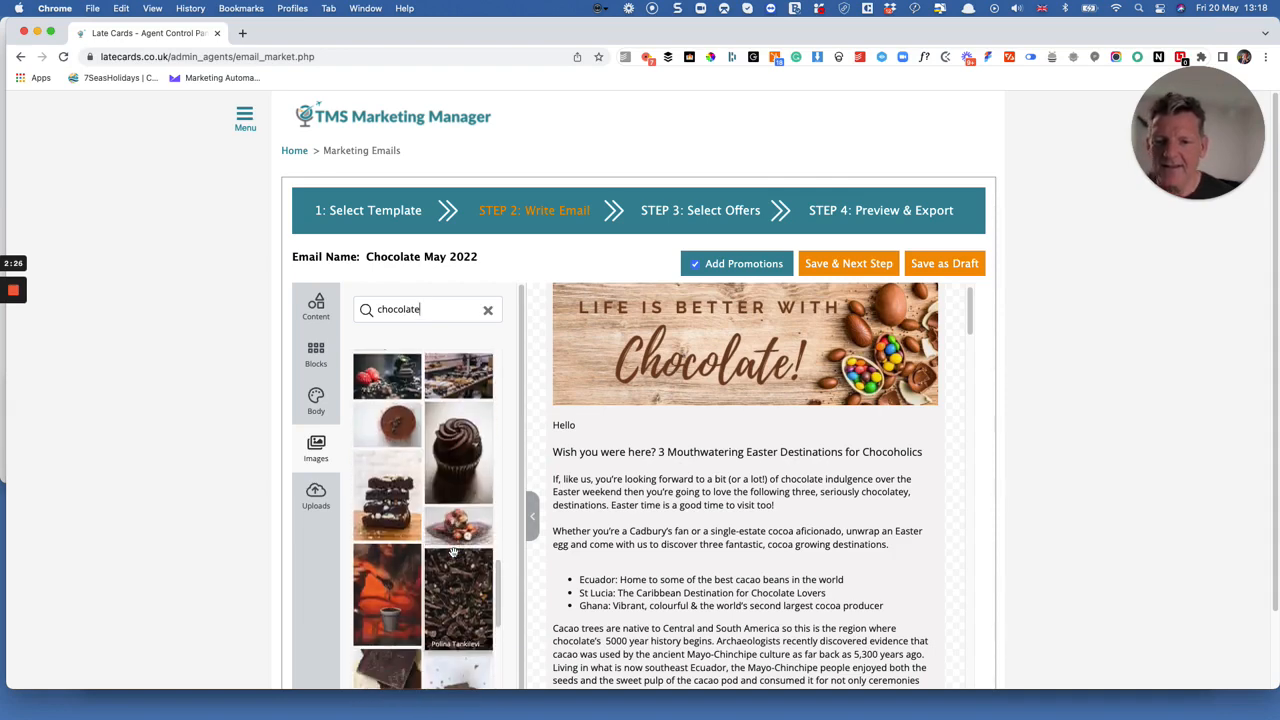
scroll(453, 551, "up", 20)
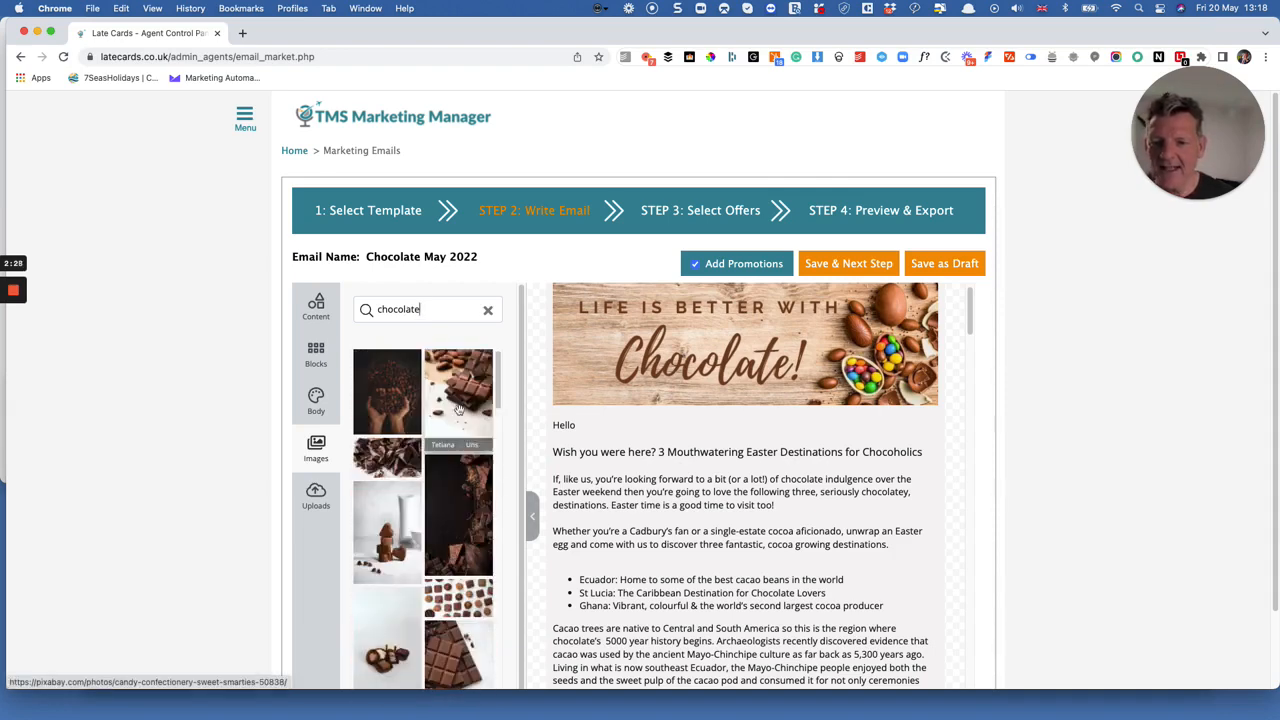
Search the stock images for "maldives" and insert the aerial beach photo between the chocolate banner and the greeting.
left_click_drag(420, 309, 375, 308)
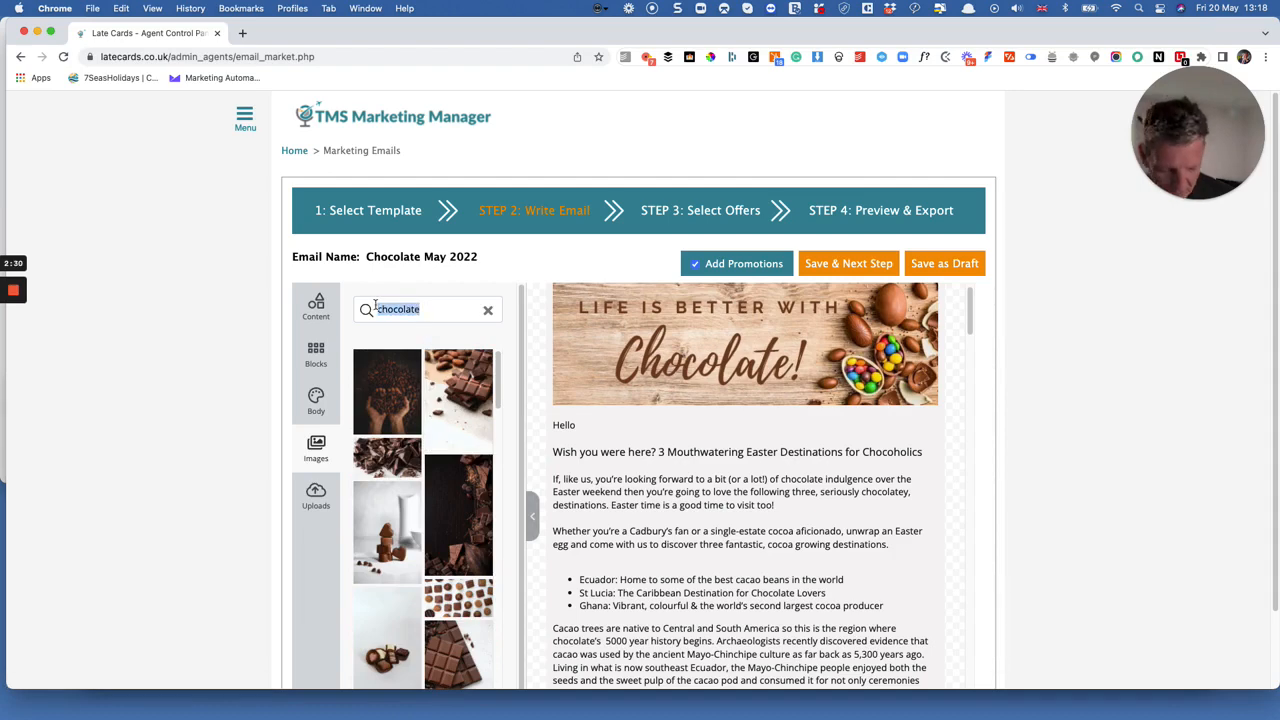
type("maldives")
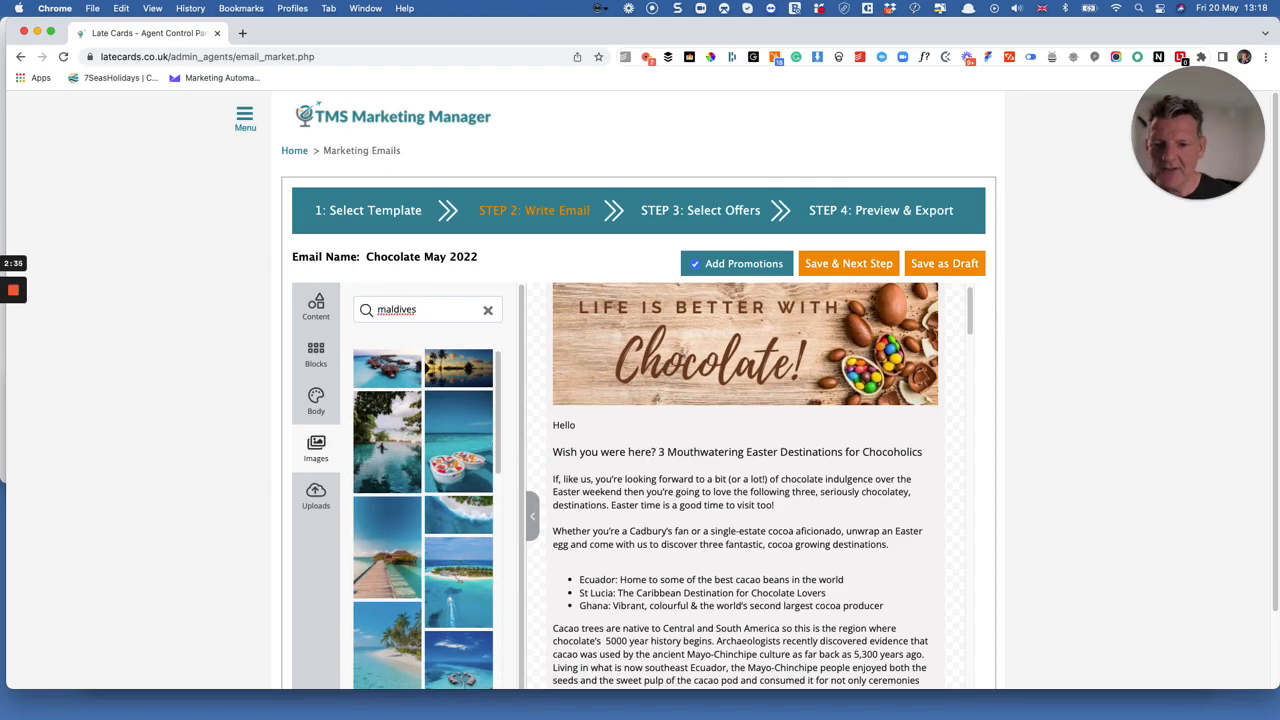
scroll(366, 300, "down", 1)
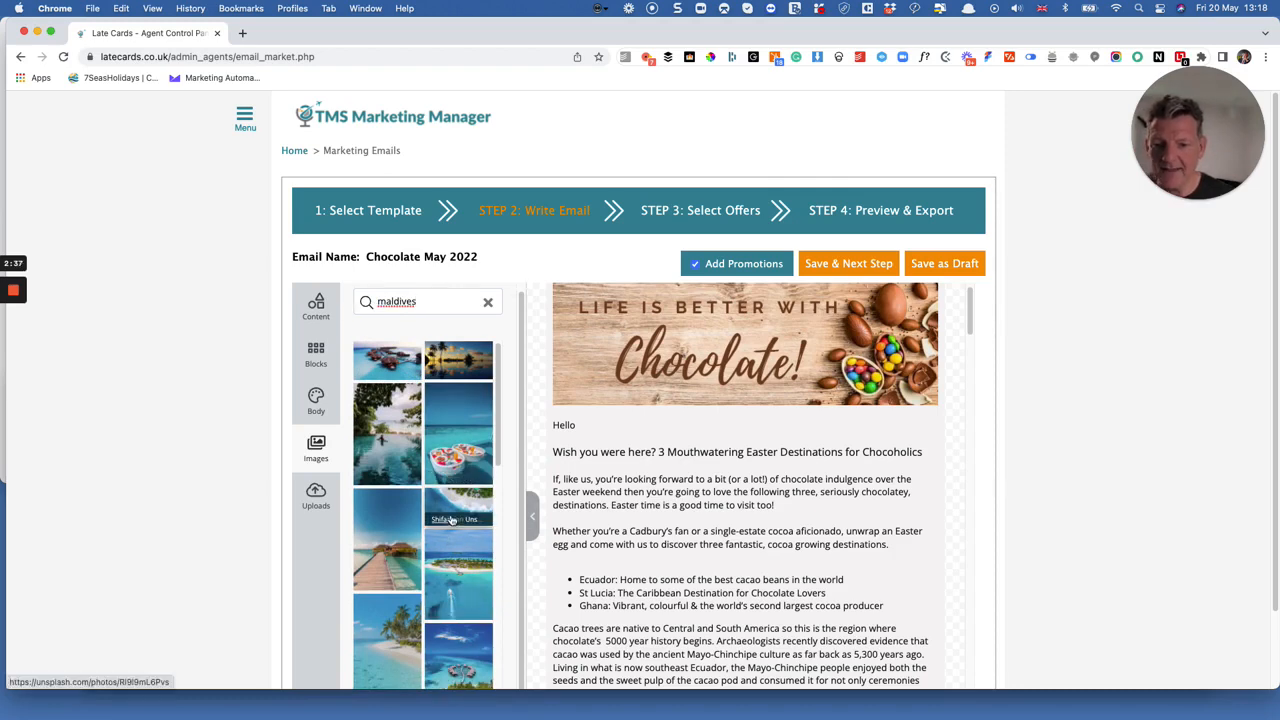
left_click_drag(452, 519, 581, 409)
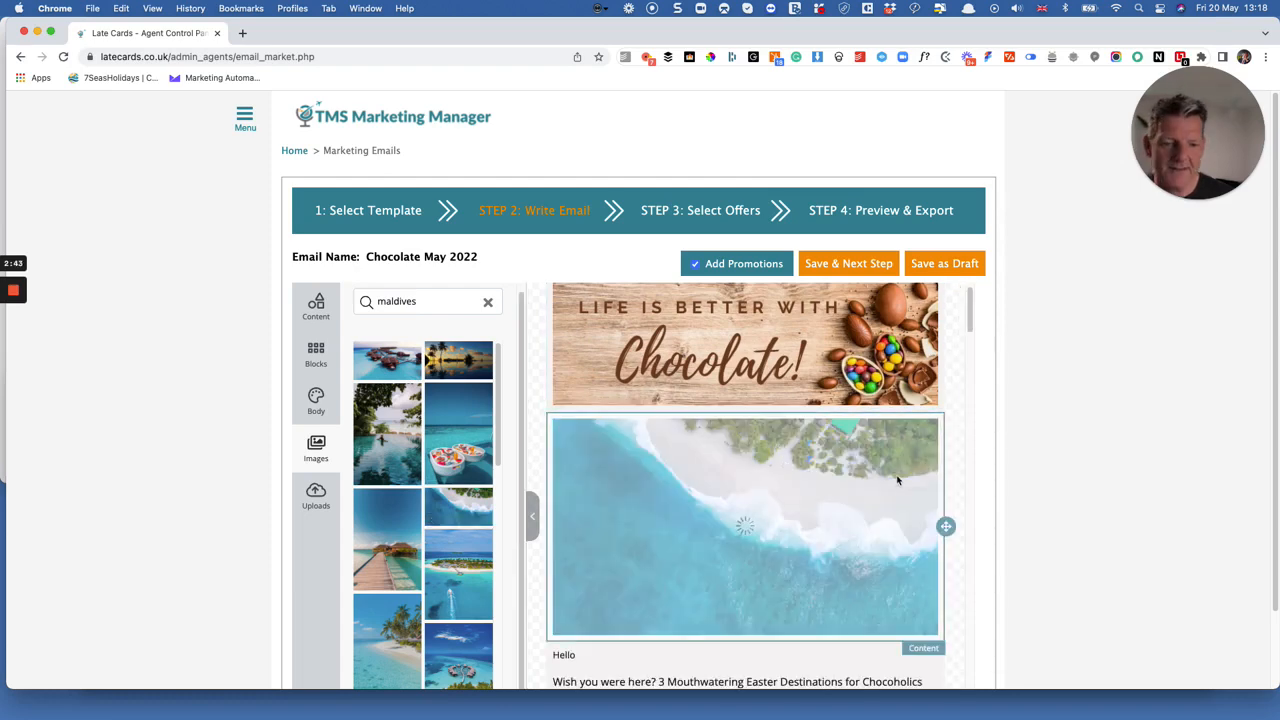
Open the introductory text block below the beach photo for editing.
scroll(898, 482, "down", 3)
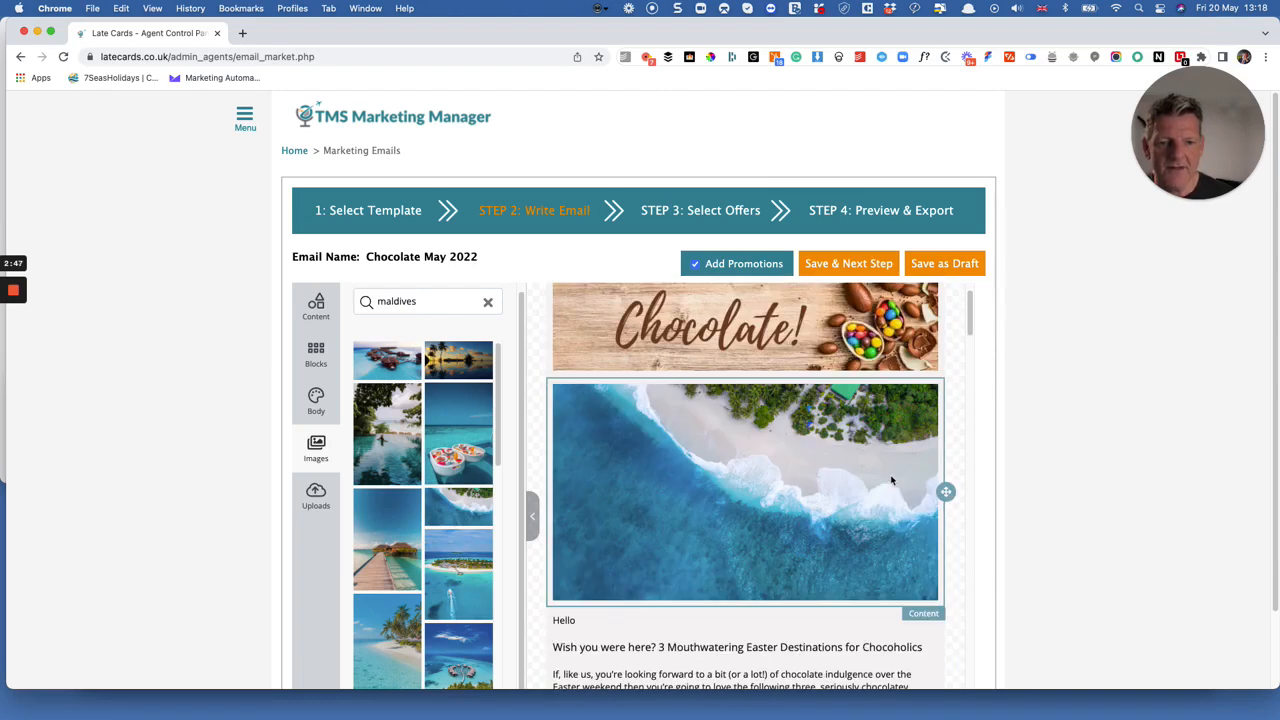
scroll(890, 474, "down", 3)
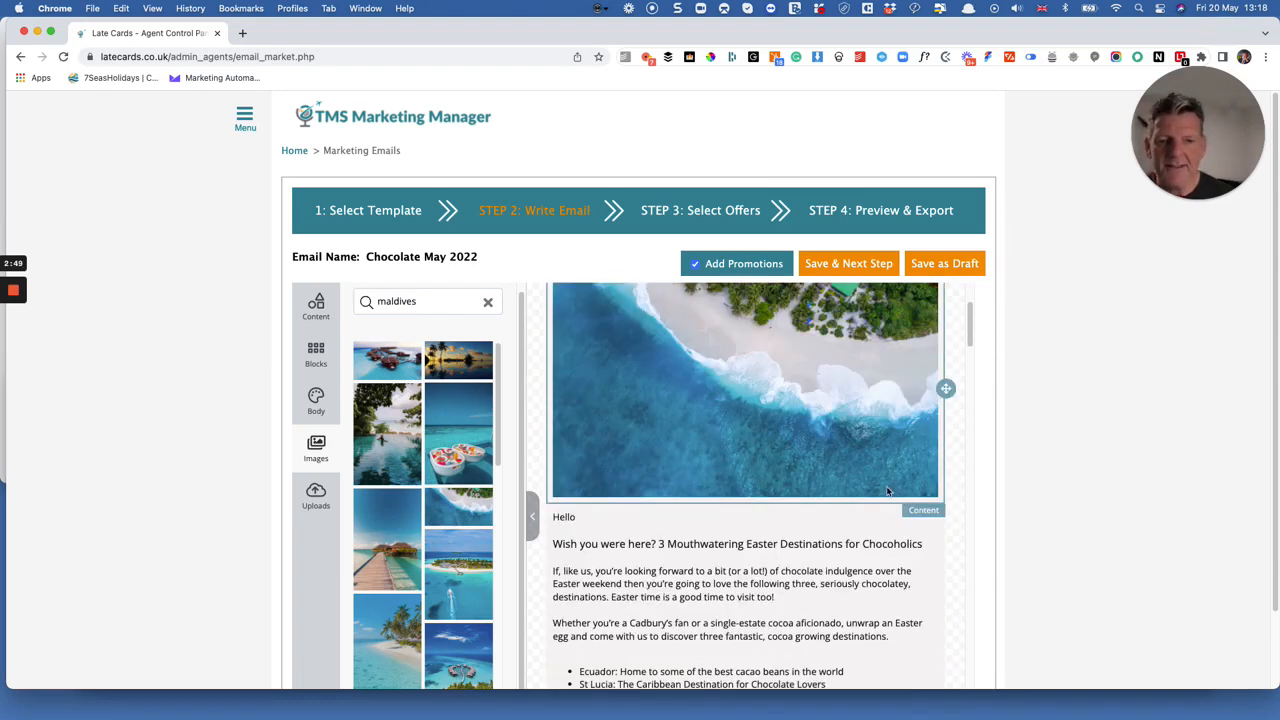
scroll(702, 423, "down", 5)
left_click(636, 373)
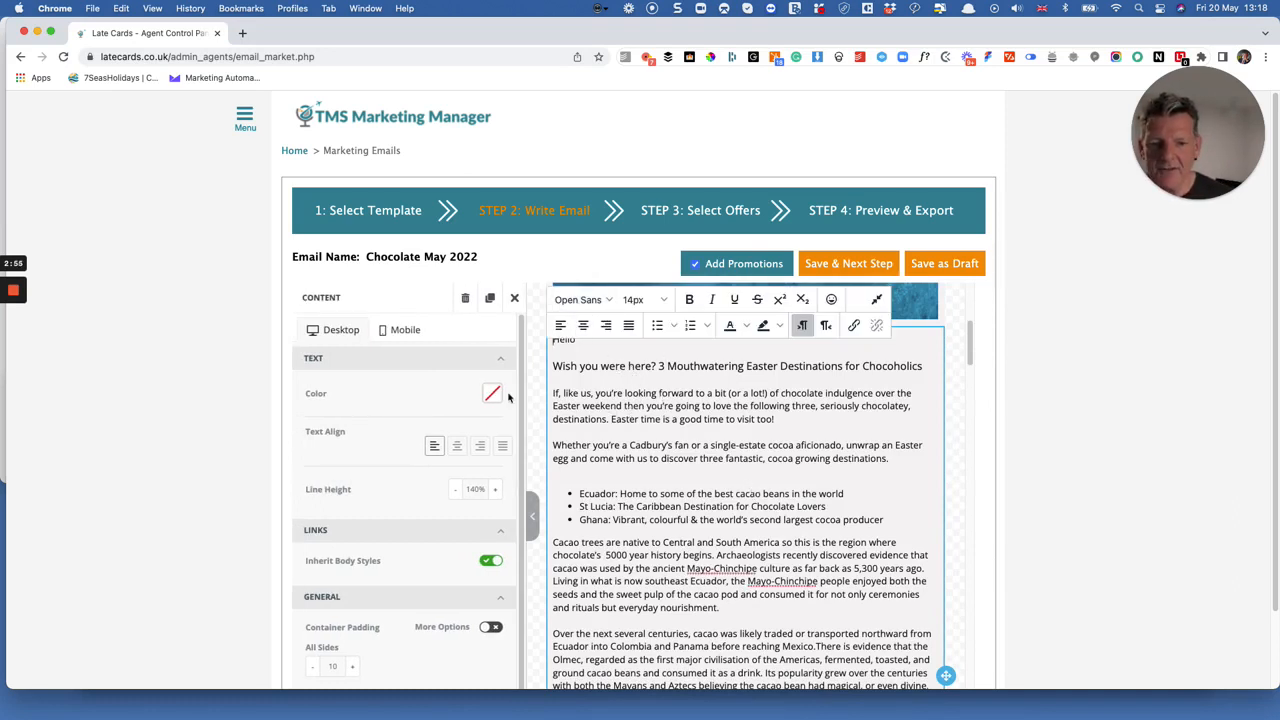
Make the line "Wish you were here? 3 Mouthwatering Easter Destinations for Chocoholics" bold and close the text block's settings.
triple_click(555, 366)
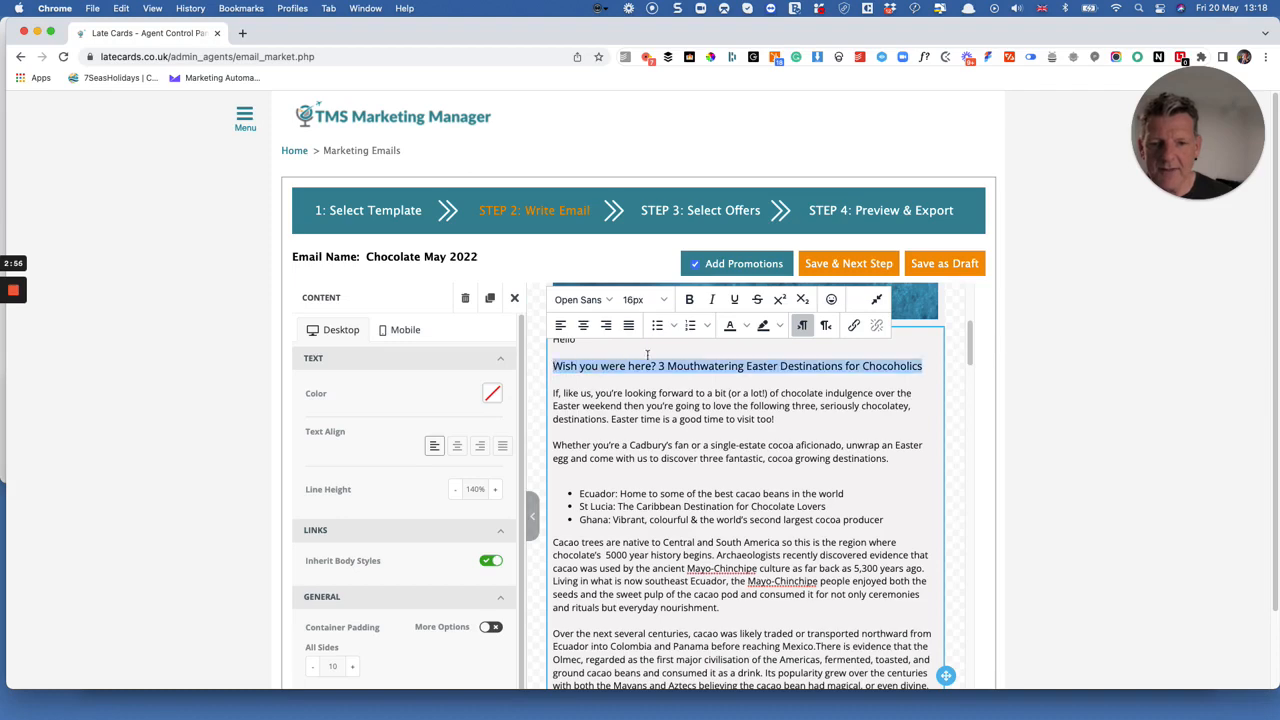
left_click(690, 304)
left_click(740, 458)
scroll(741, 457, "down", 10)
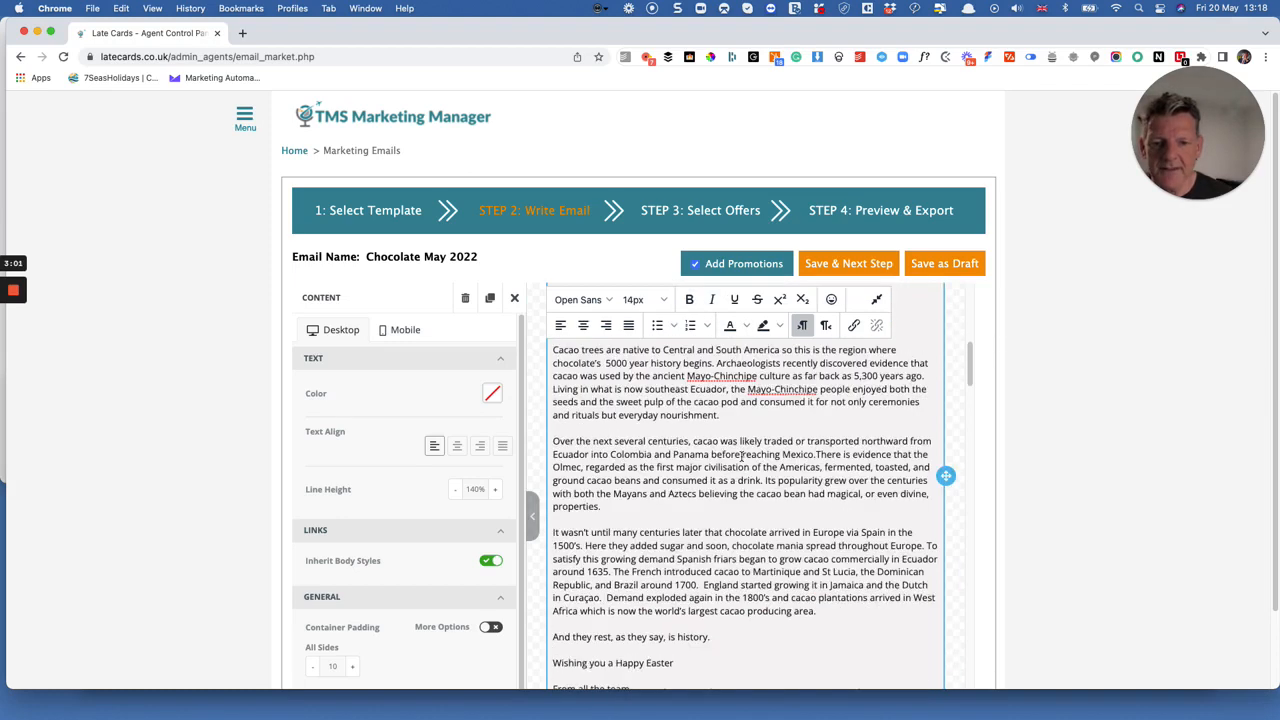
scroll(741, 457, "down", 3)
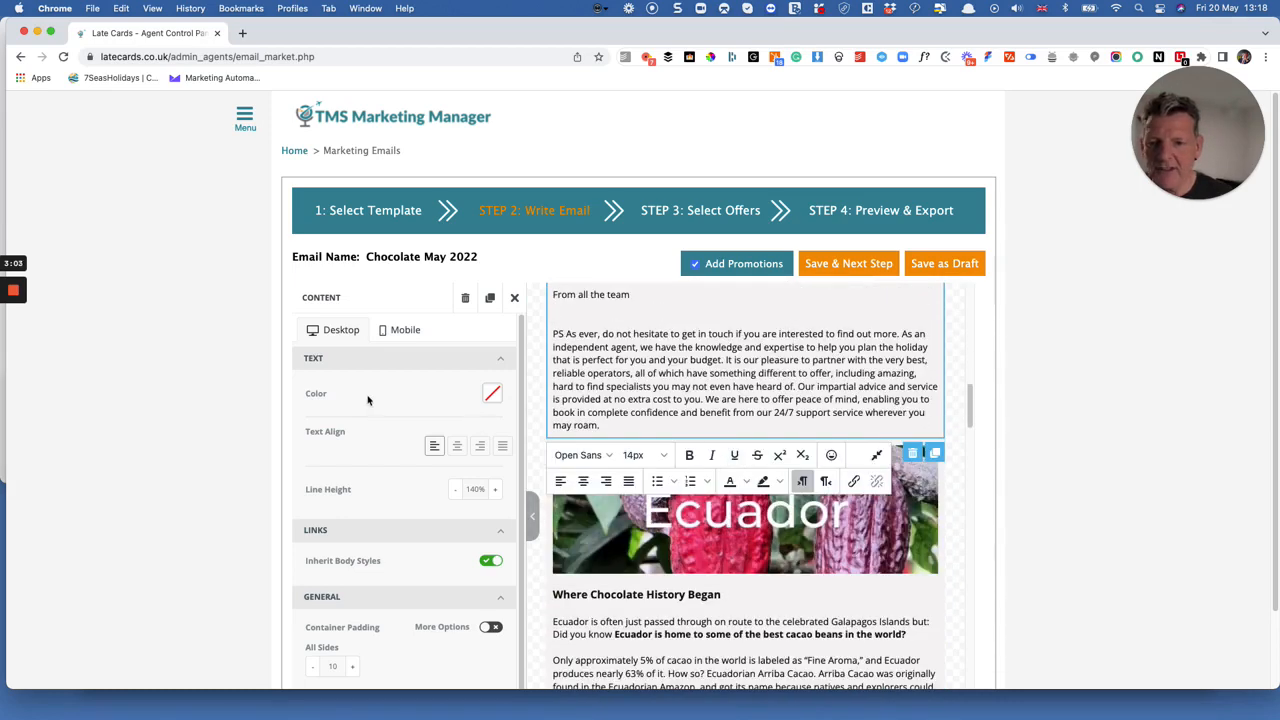
left_click(514, 298)
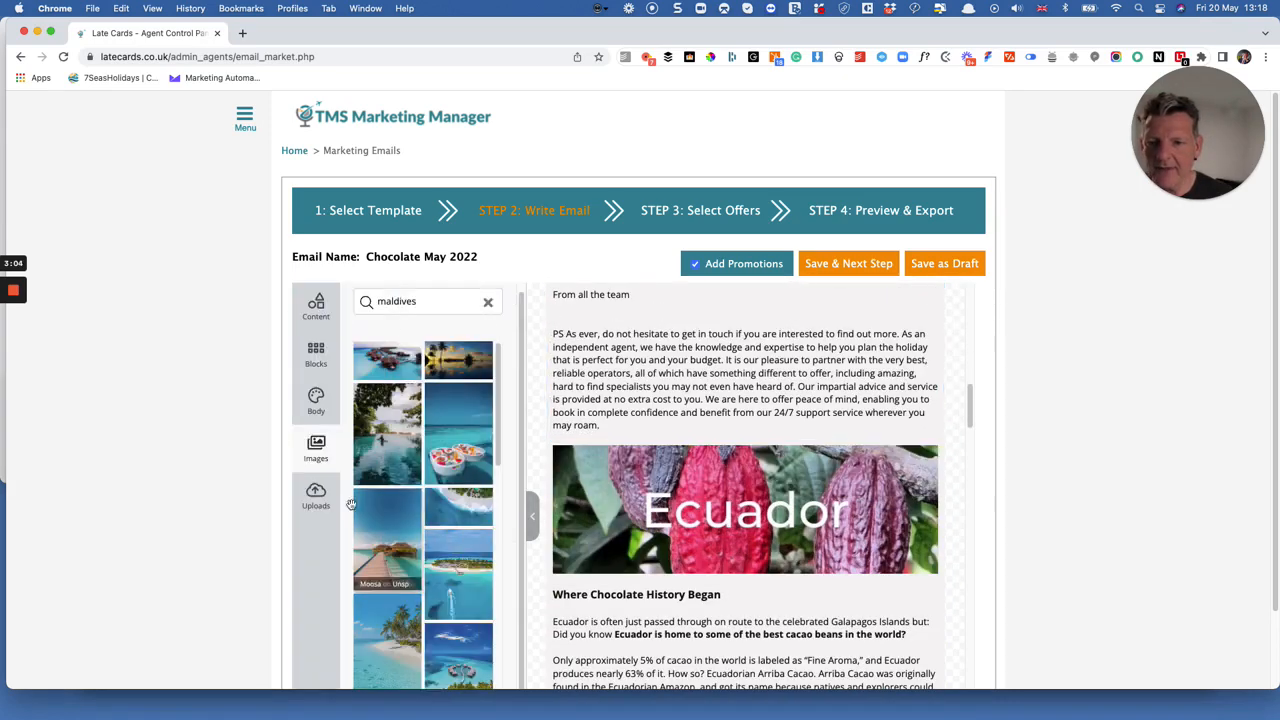
Try a blank two-column block above the chocolate banner and delete it again.
left_click(315, 316)
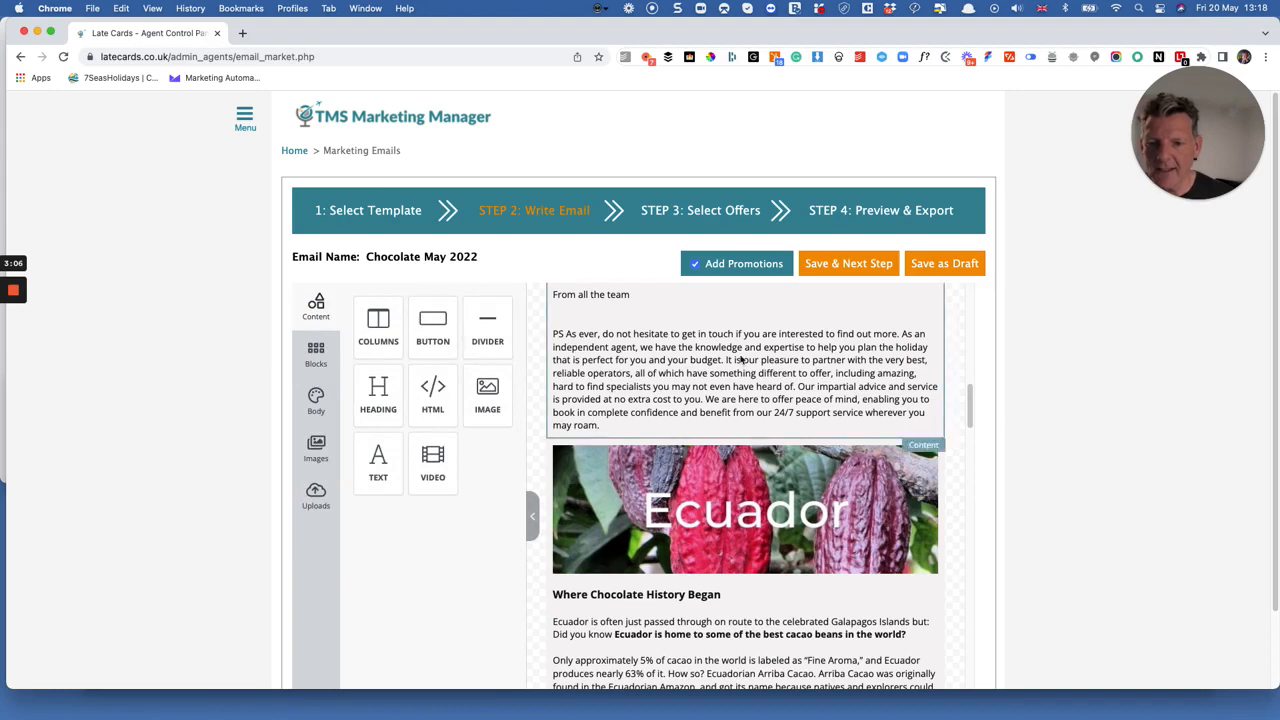
left_click(313, 360)
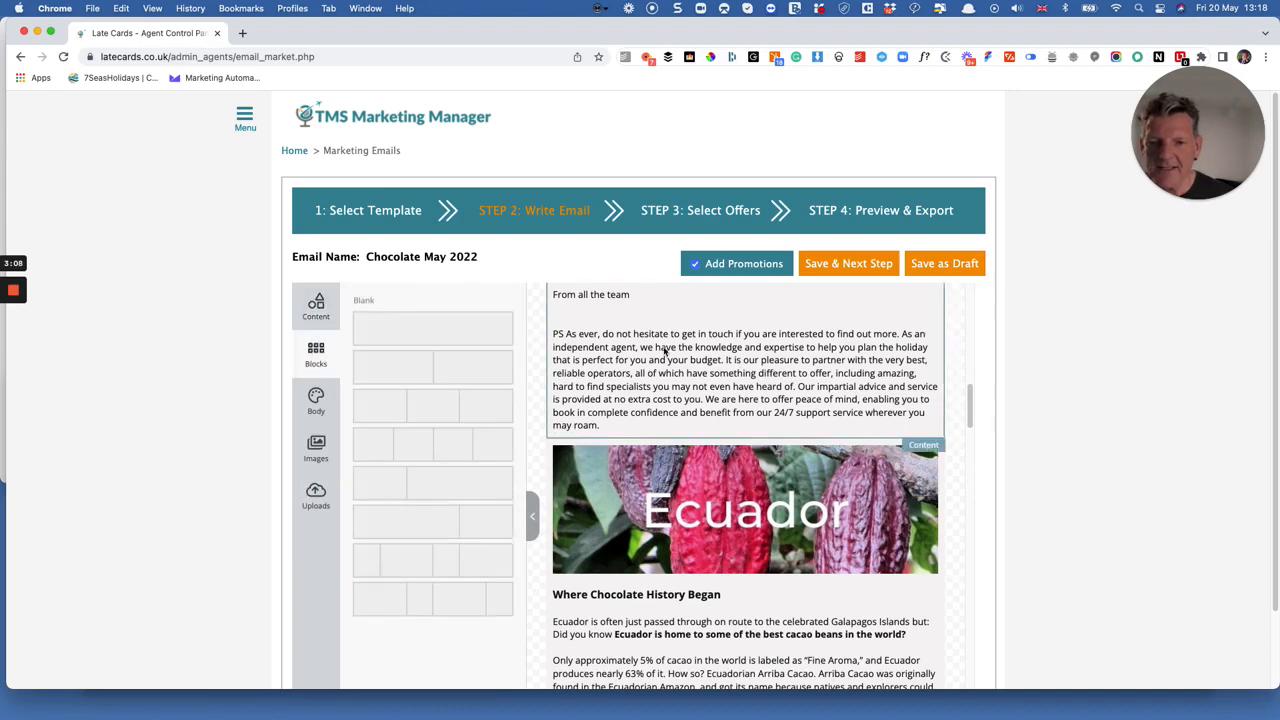
scroll(712, 319, "up", 15)
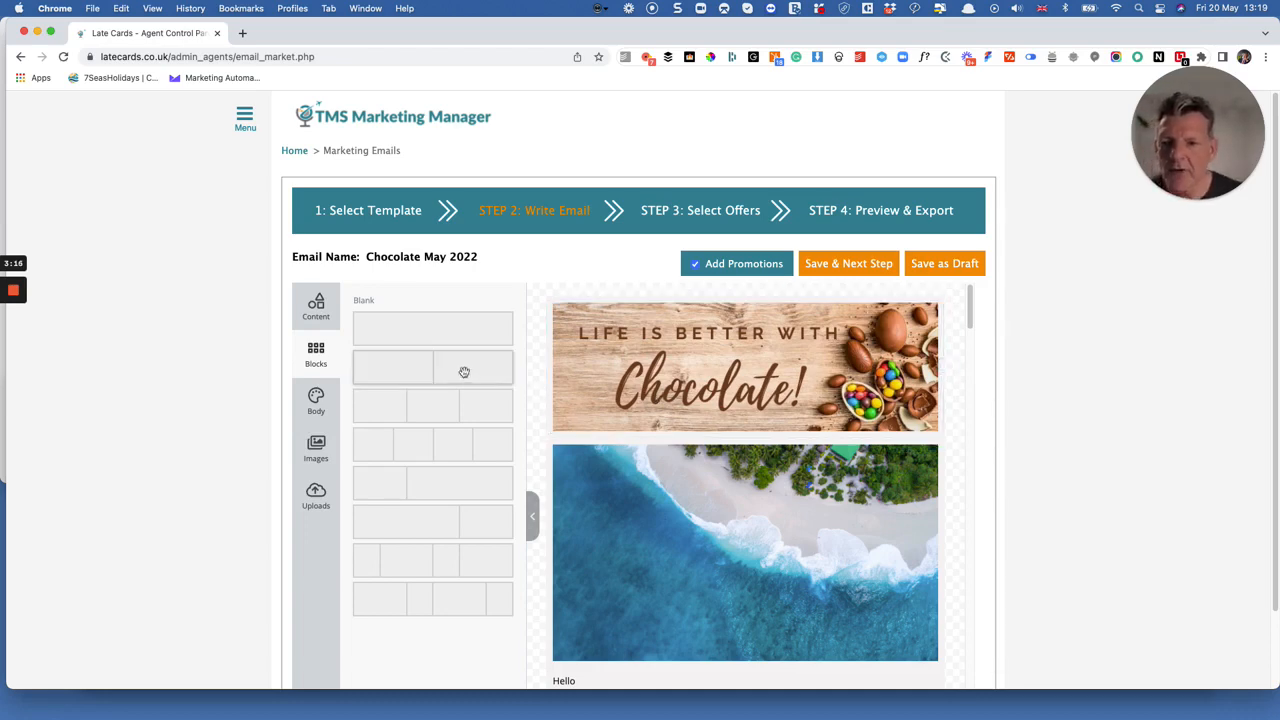
left_click_drag(446, 357, 694, 285)
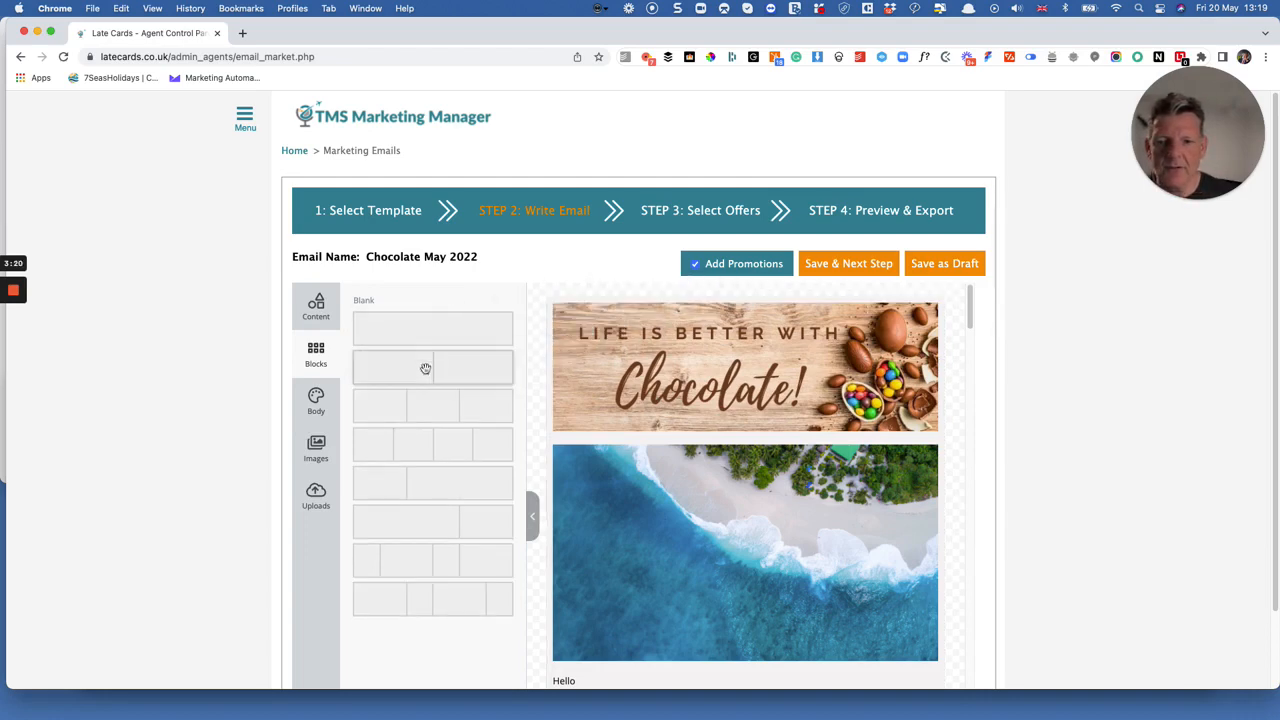
left_click_drag(432, 376, 789, 317)
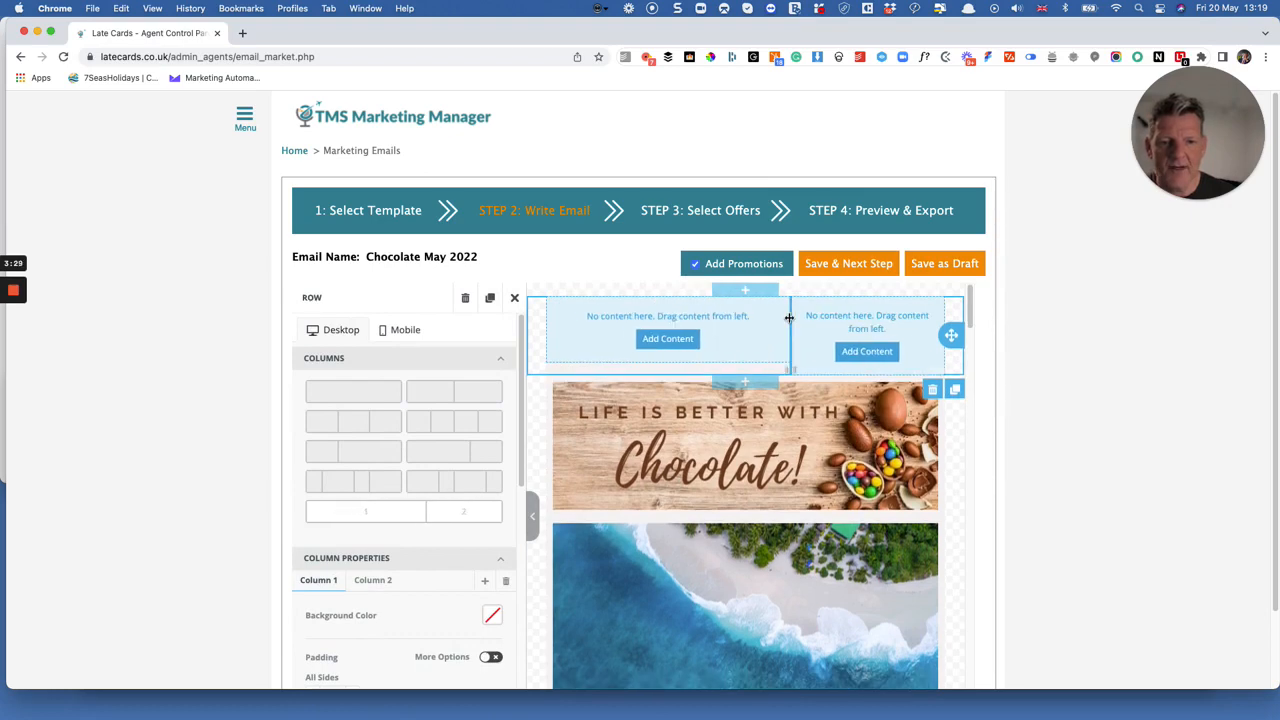
left_click(932, 390)
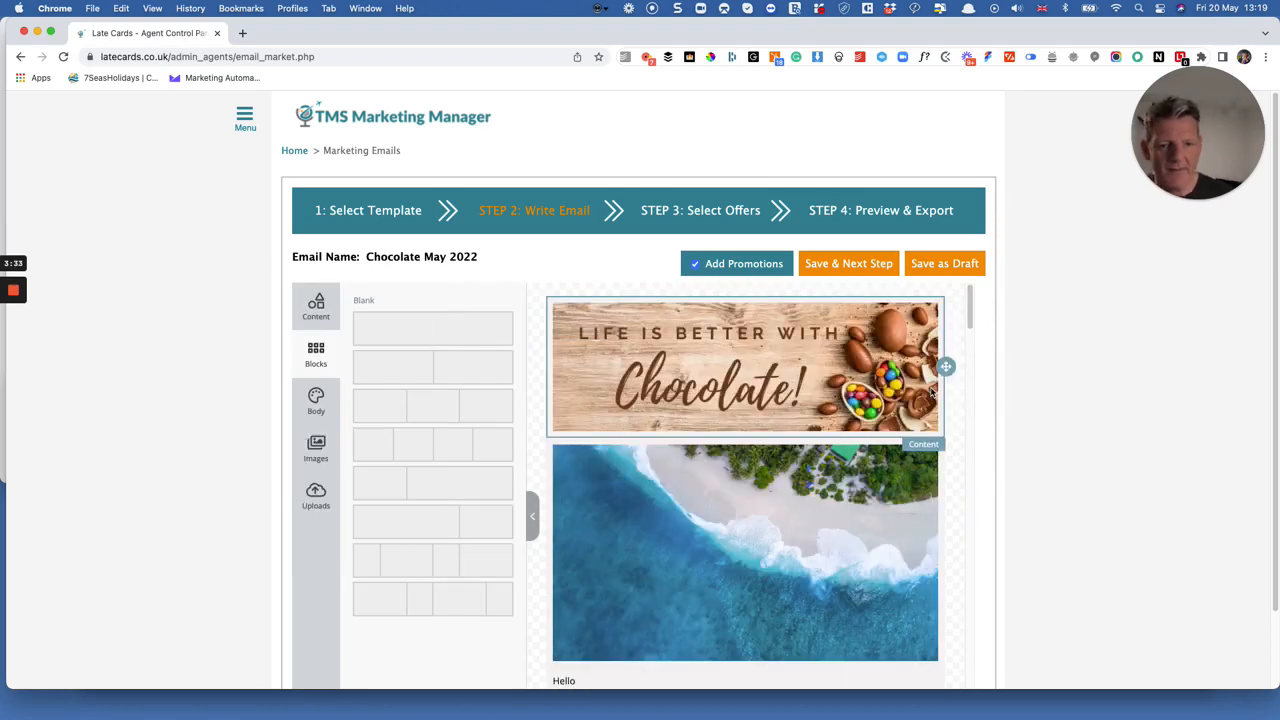
Save the email with promotions included and continue to the offer selection stage.
scroll(713, 380, "down", 3)
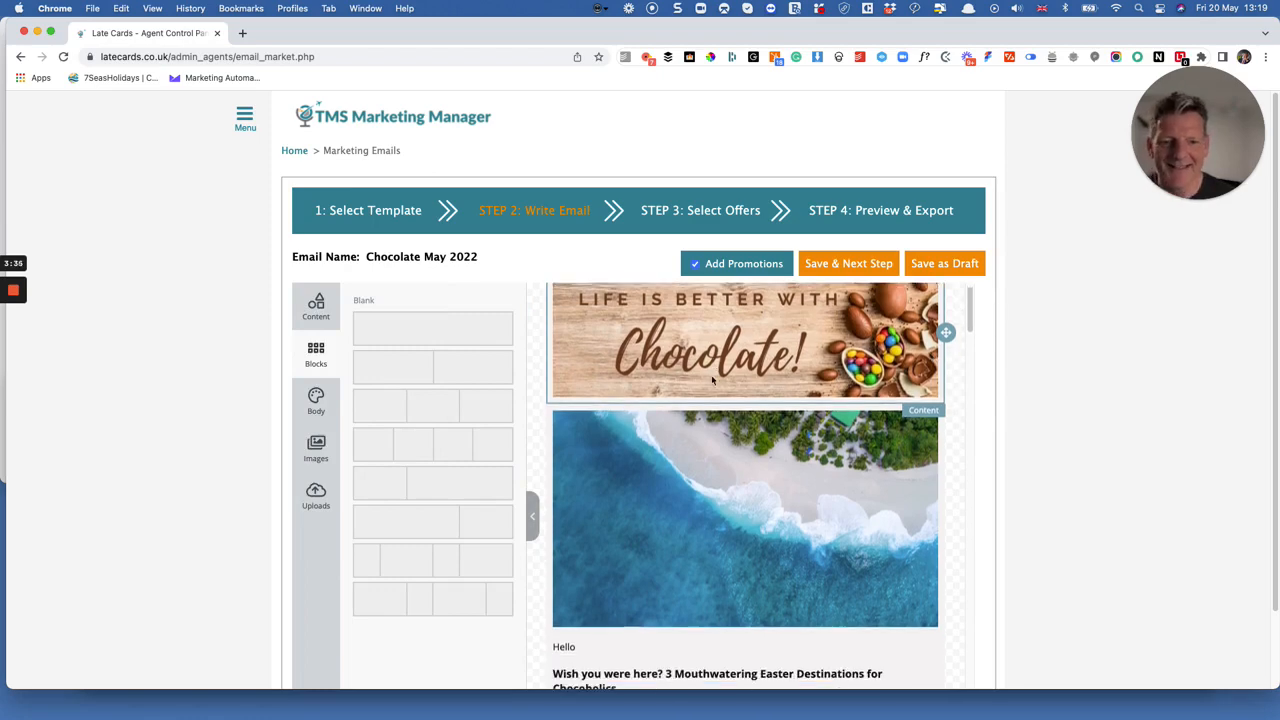
scroll(713, 380, "down", 3)
scroll(716, 370, "up", 6)
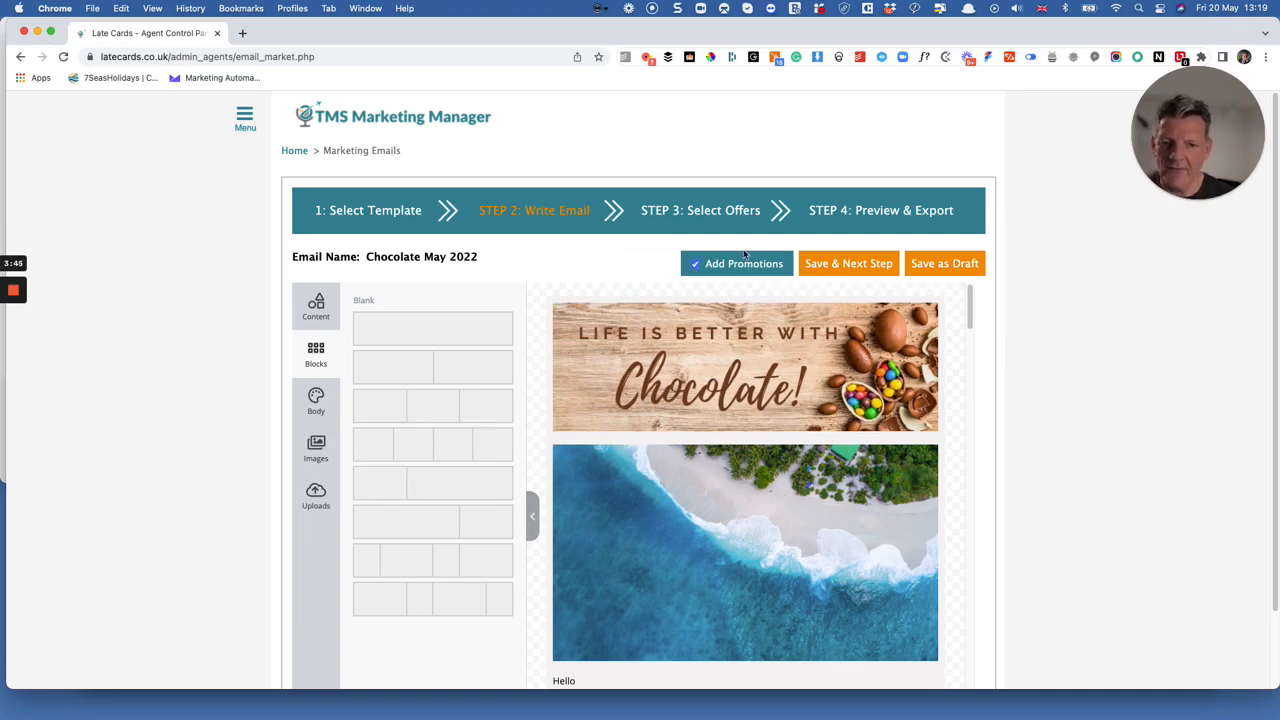
left_click(871, 265)
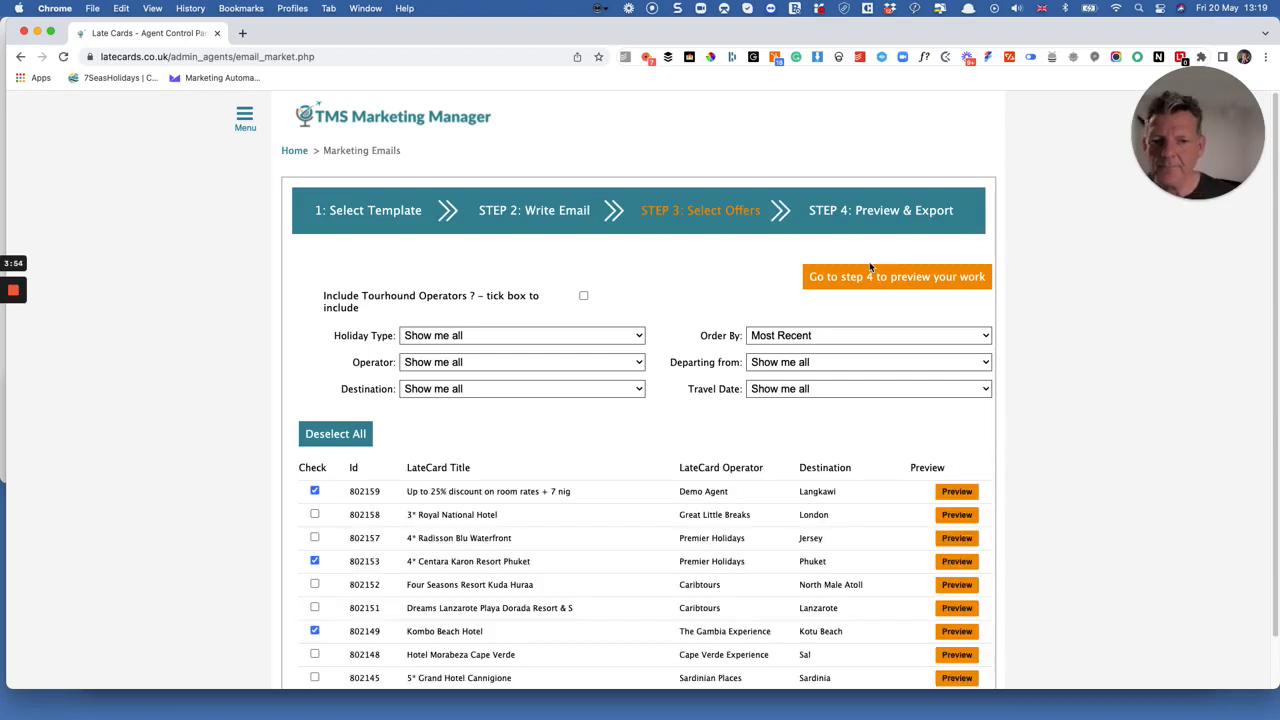
Replace the preselected offers with the six listed from Royal National Hotel to Kombo Beach Hotel, and proceed to the preview and export stage.
scroll(733, 322, "down", 3)
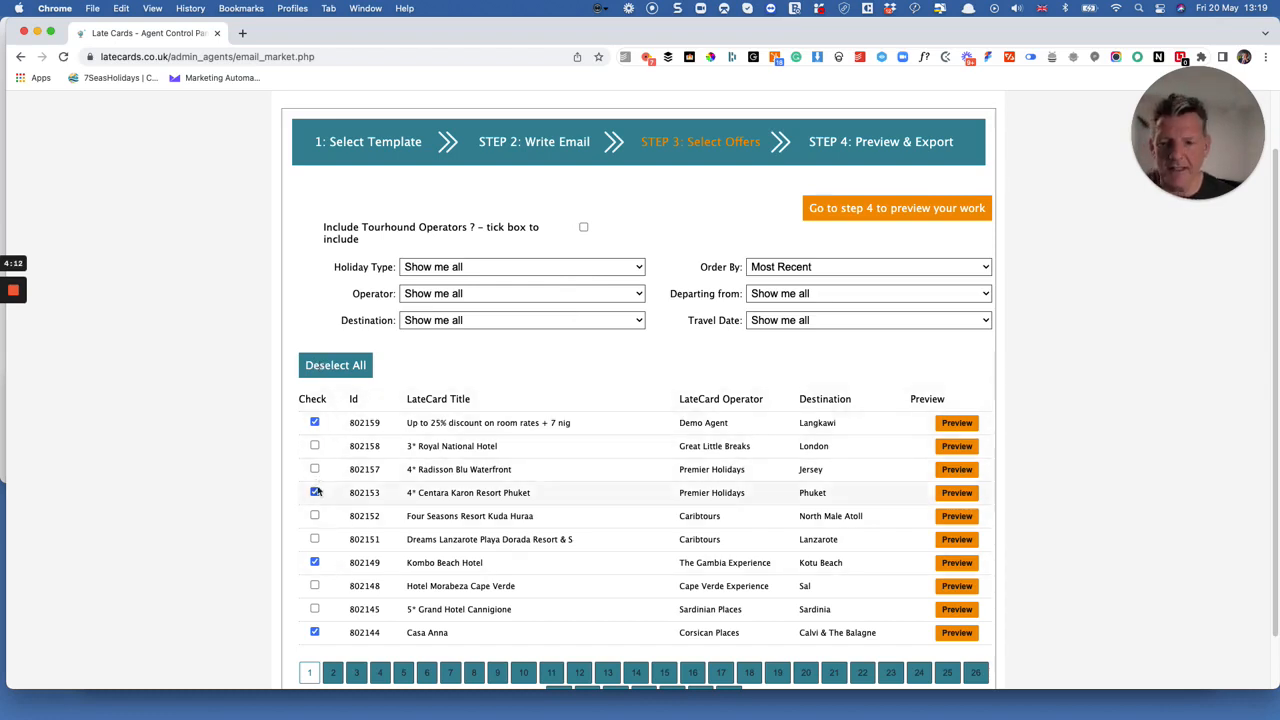
left_click(328, 368)
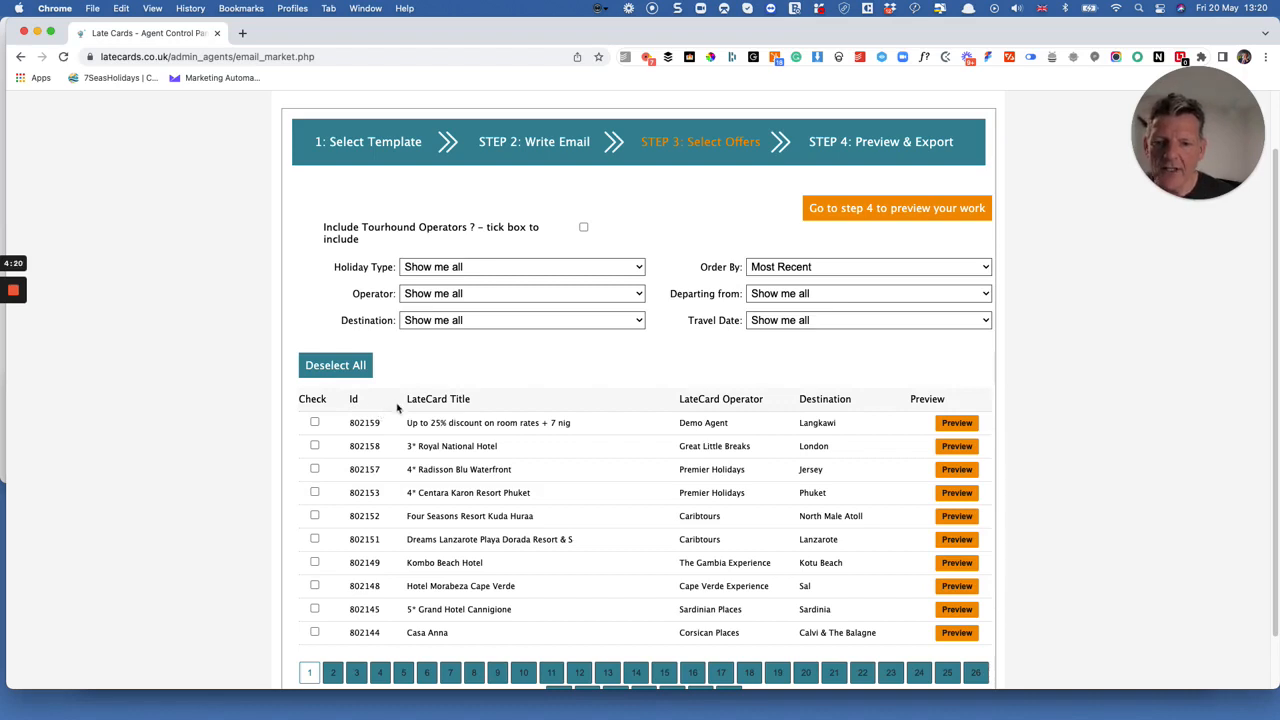
left_click(315, 446)
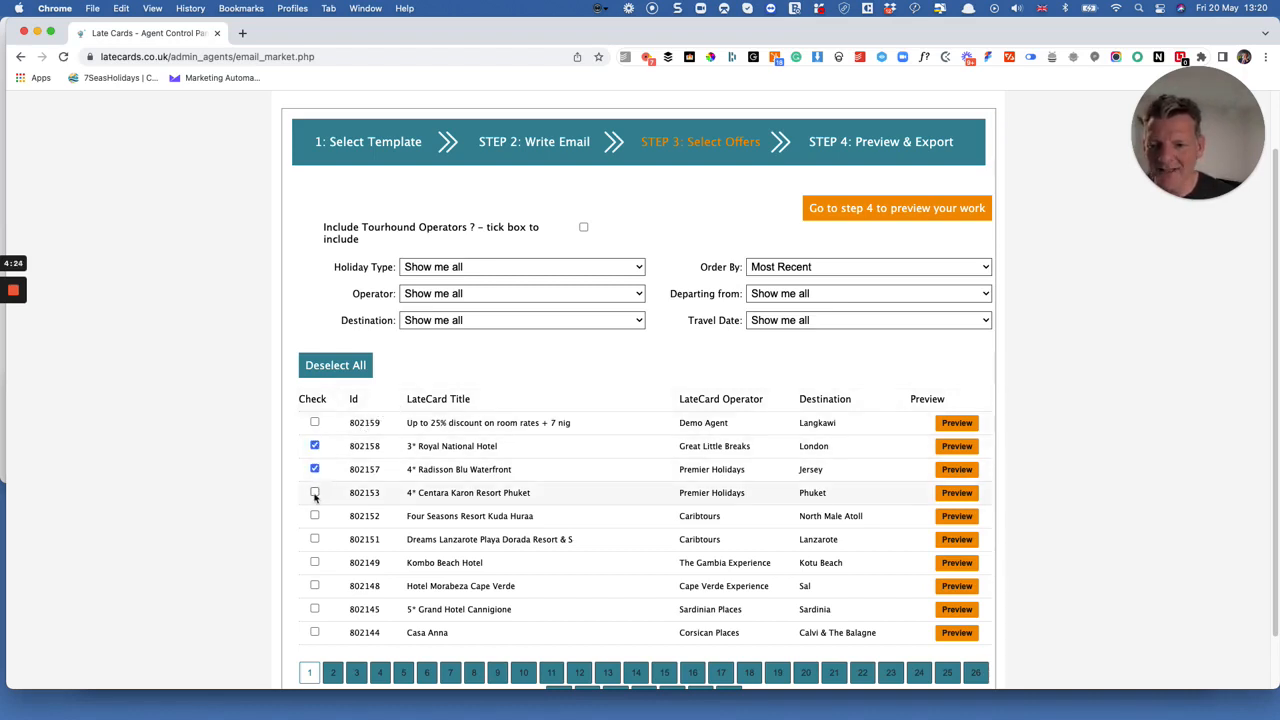
left_click(314, 492)
left_click(314, 515)
left_click(314, 539)
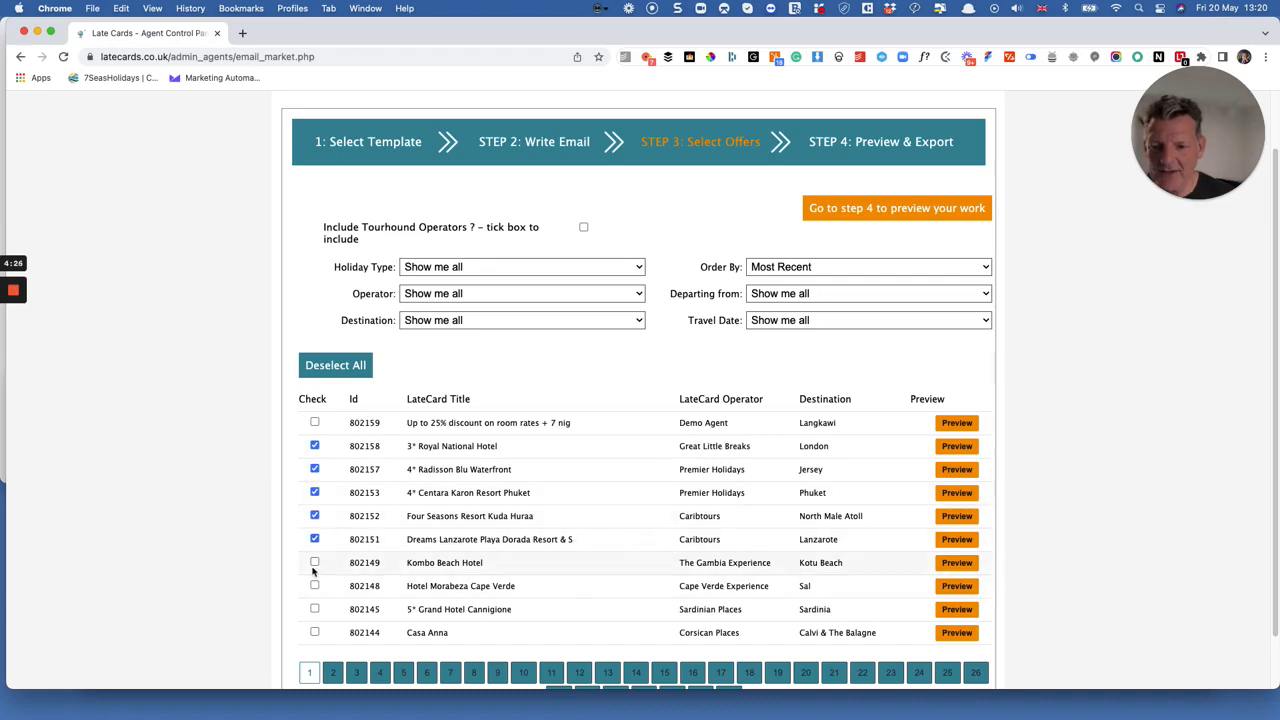
left_click(314, 563)
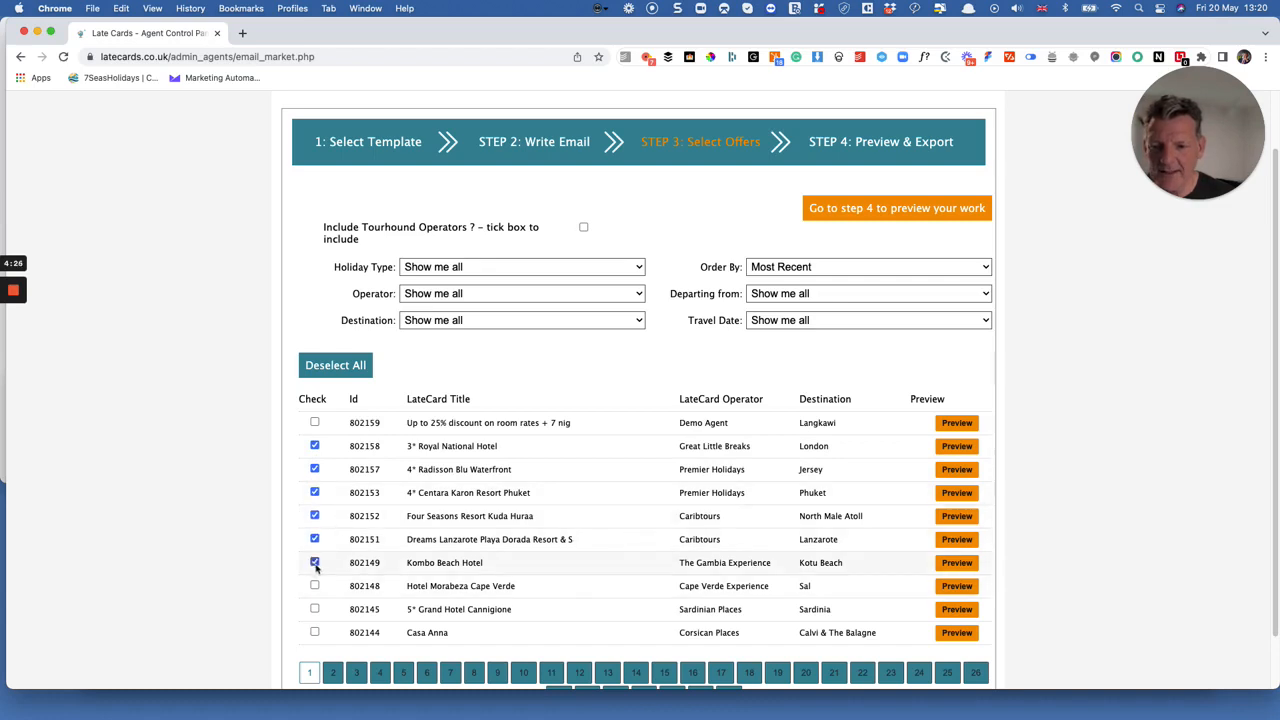
left_click(899, 210)
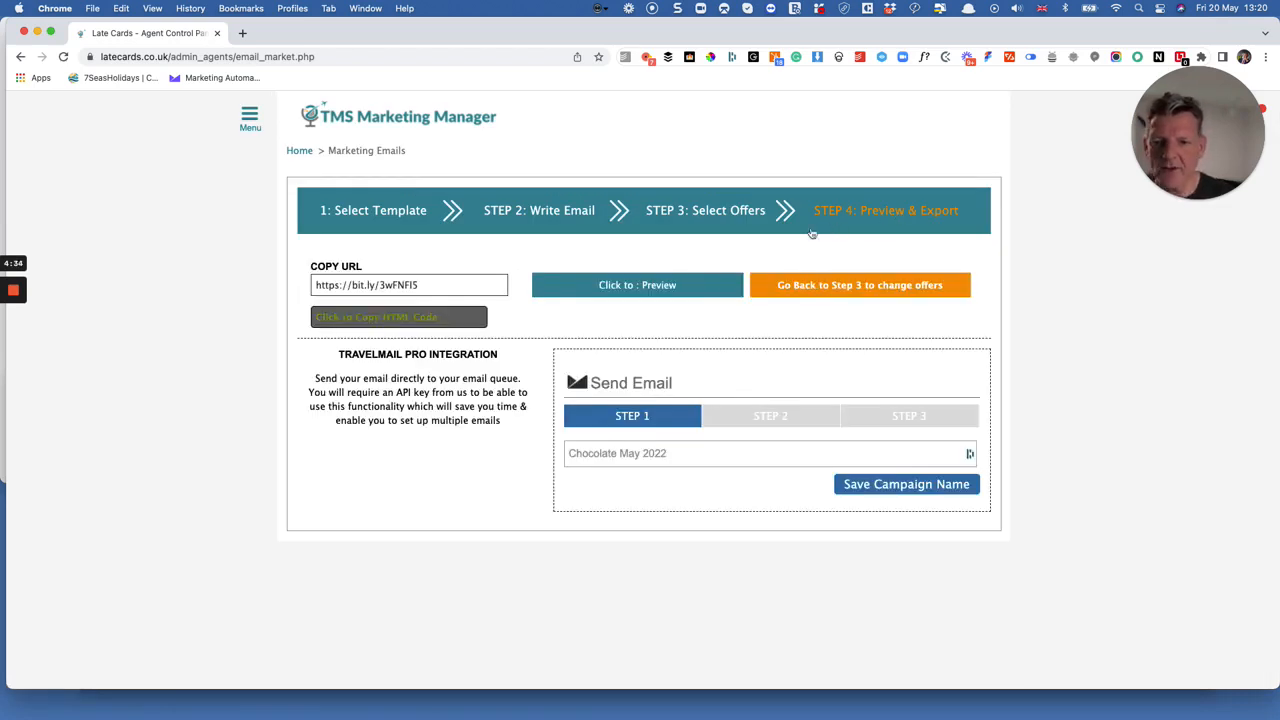
Preview the finished email, review its content and the holiday offers at its end, and return to the export page.
left_click(659, 287)
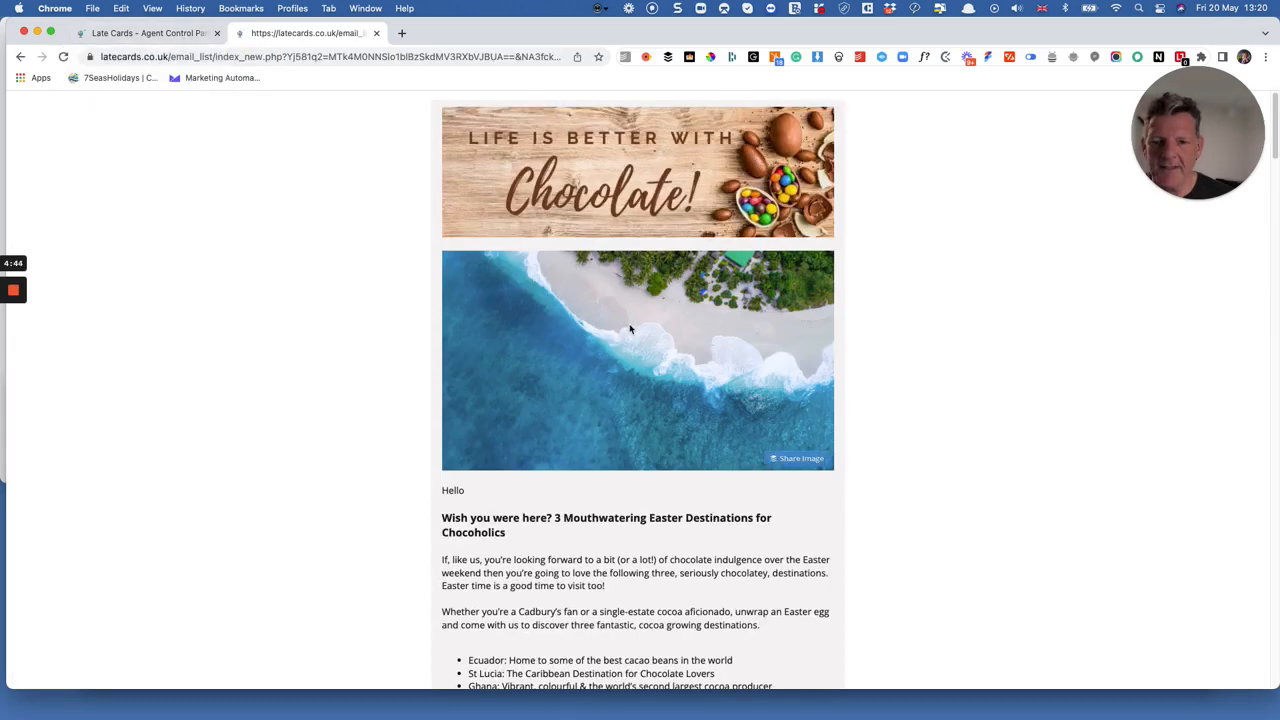
scroll(640, 260, "down", 5)
scroll(645, 273, "down", 15)
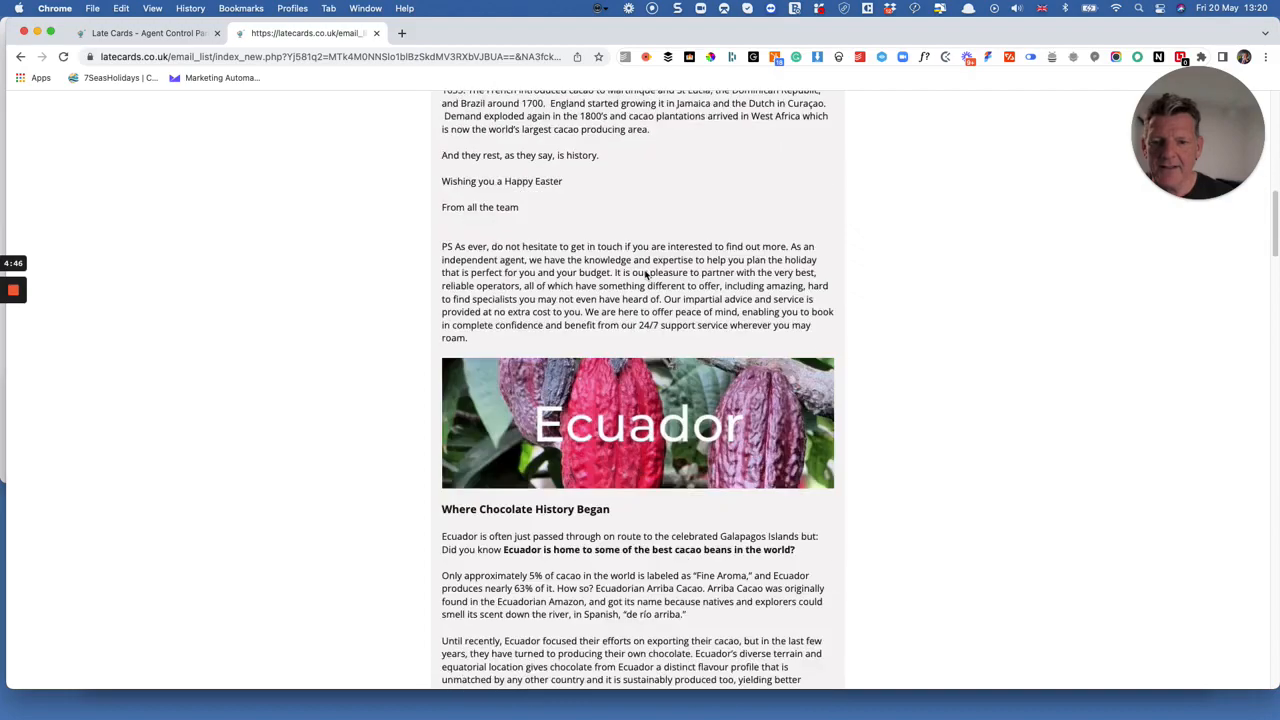
scroll(645, 276, "down", 20)
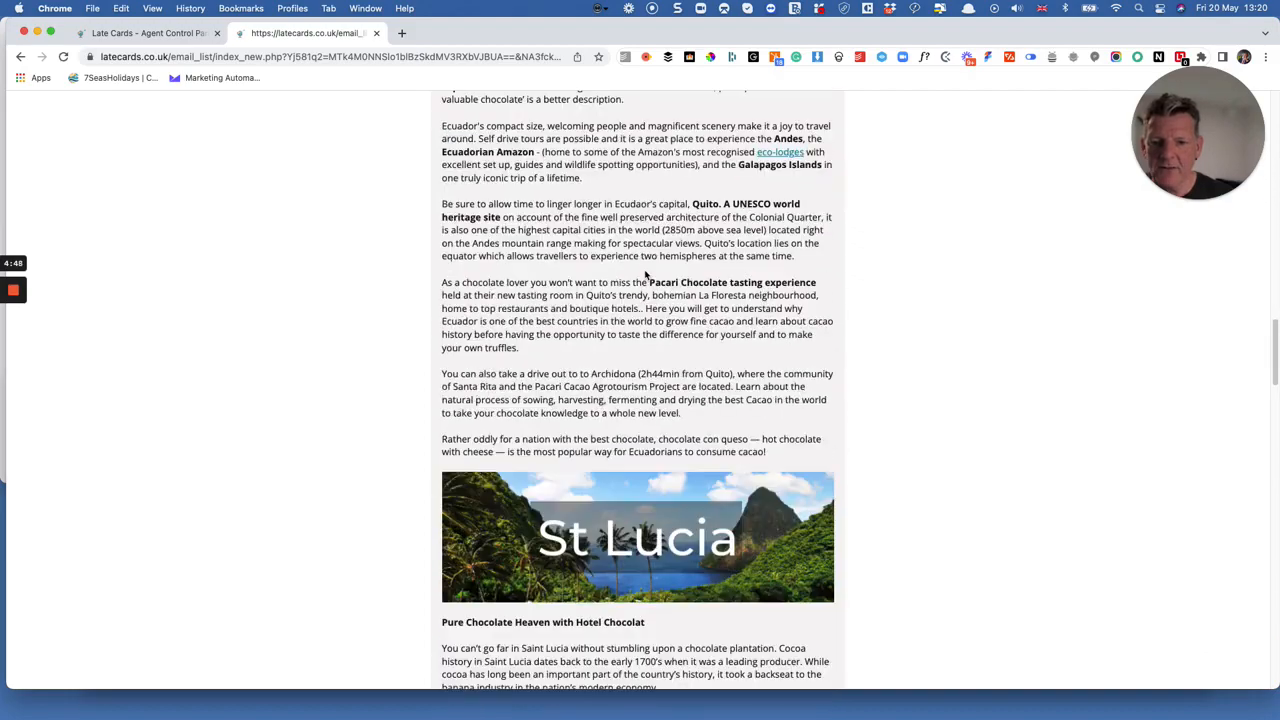
scroll(645, 275, "down", 12)
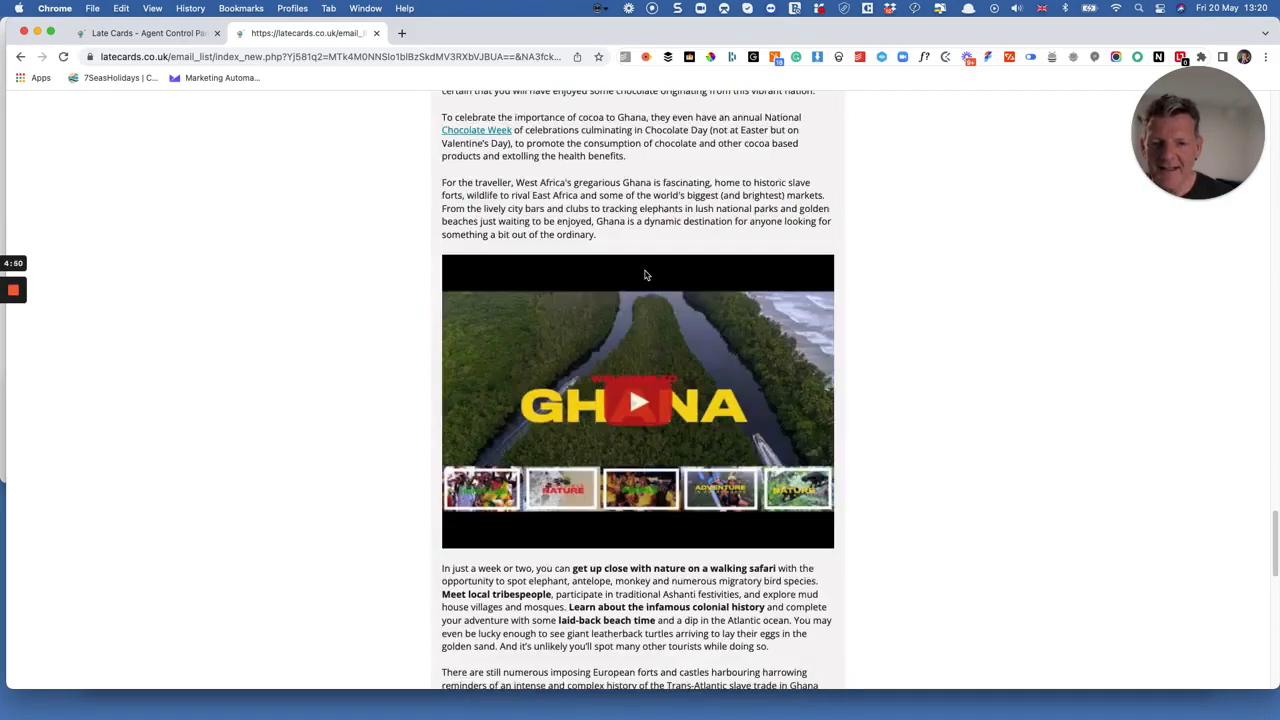
scroll(576, 352, "down", 5)
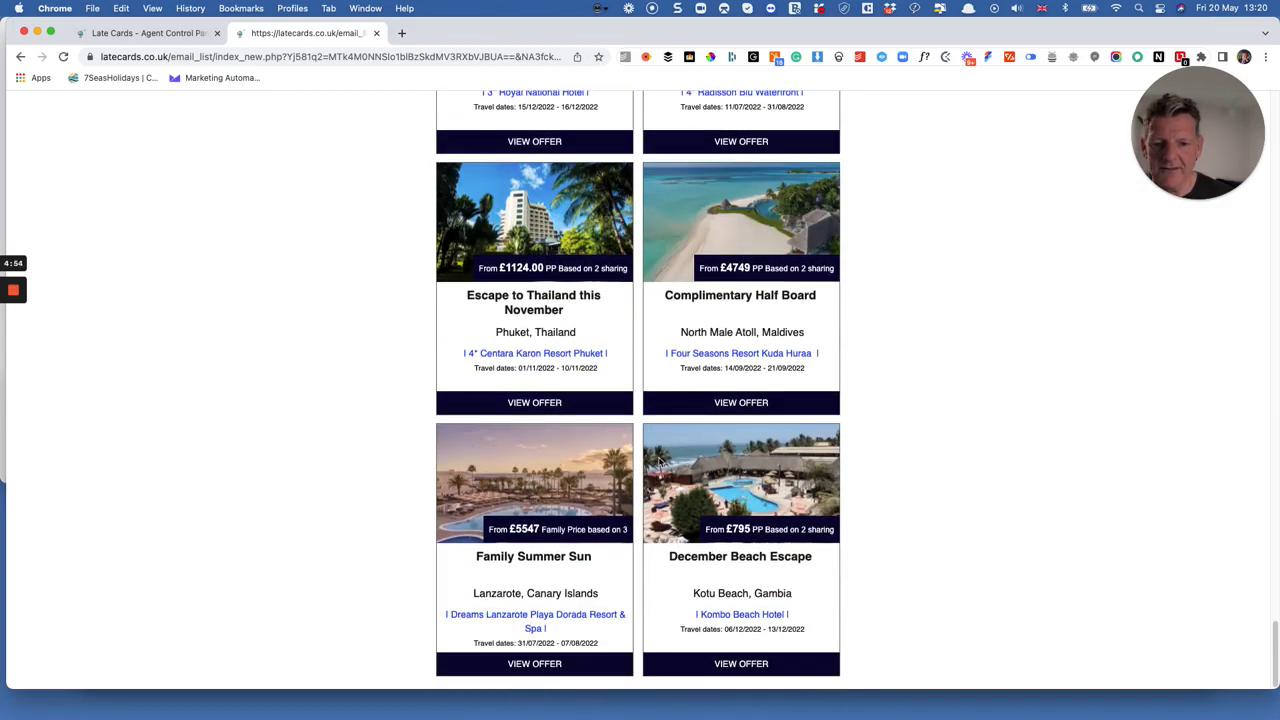
scroll(648, 214, "up", 5)
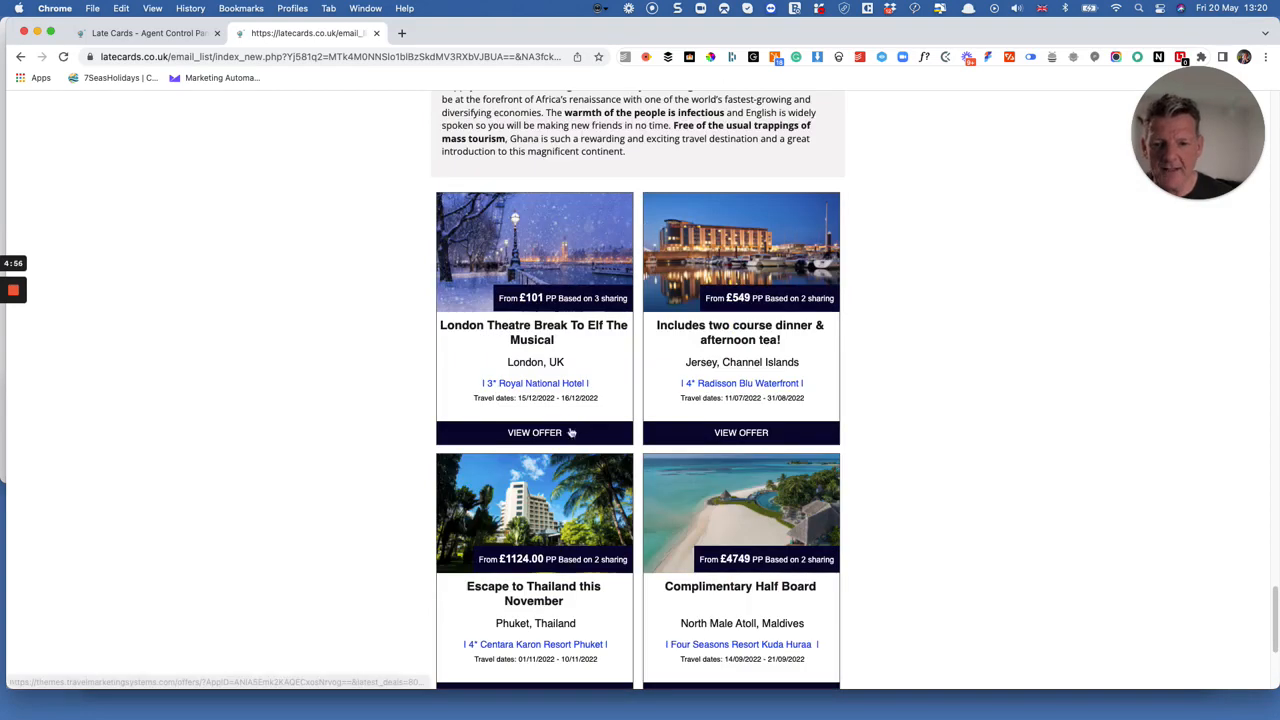
scroll(695, 446, "up", 20)
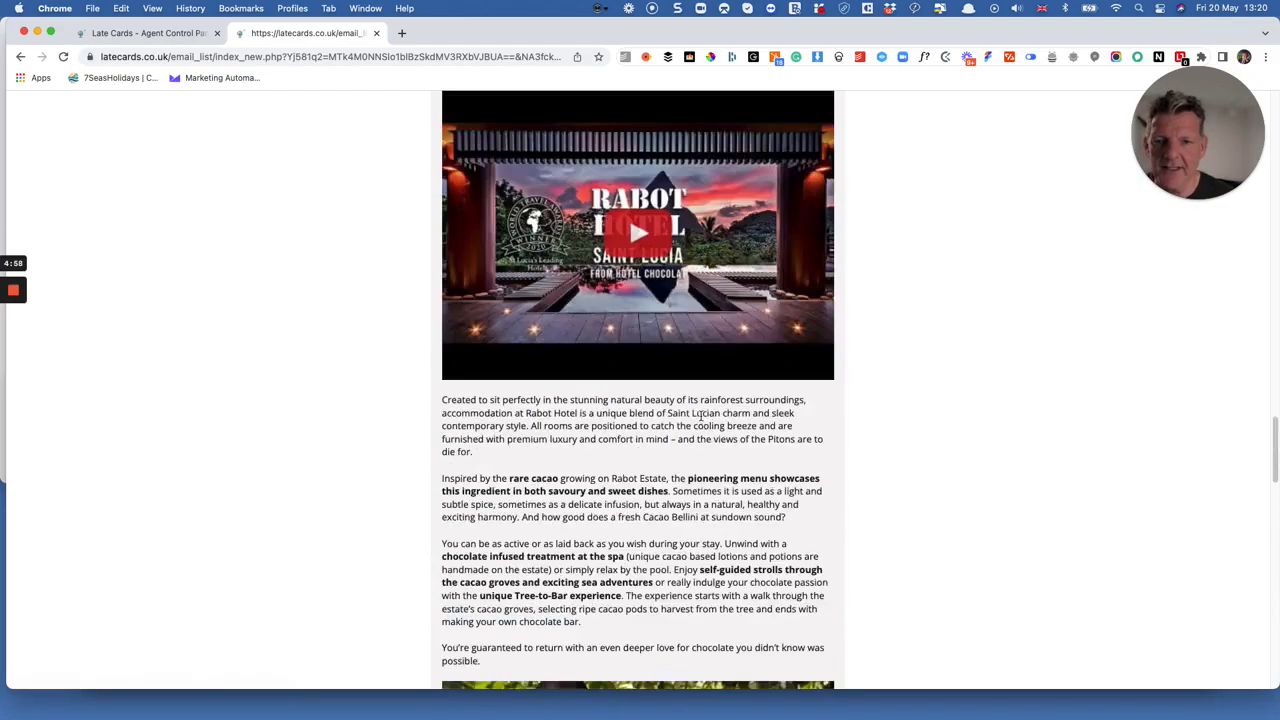
left_click(180, 34)
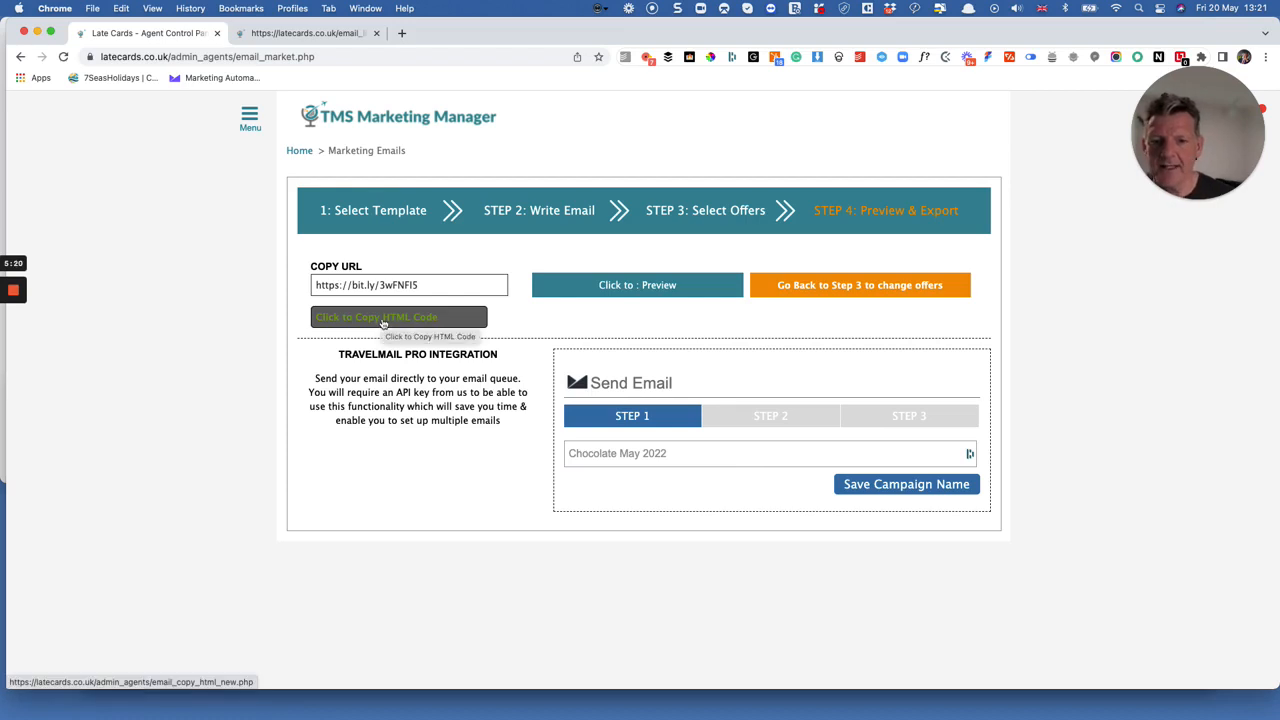
left_click(313, 34)
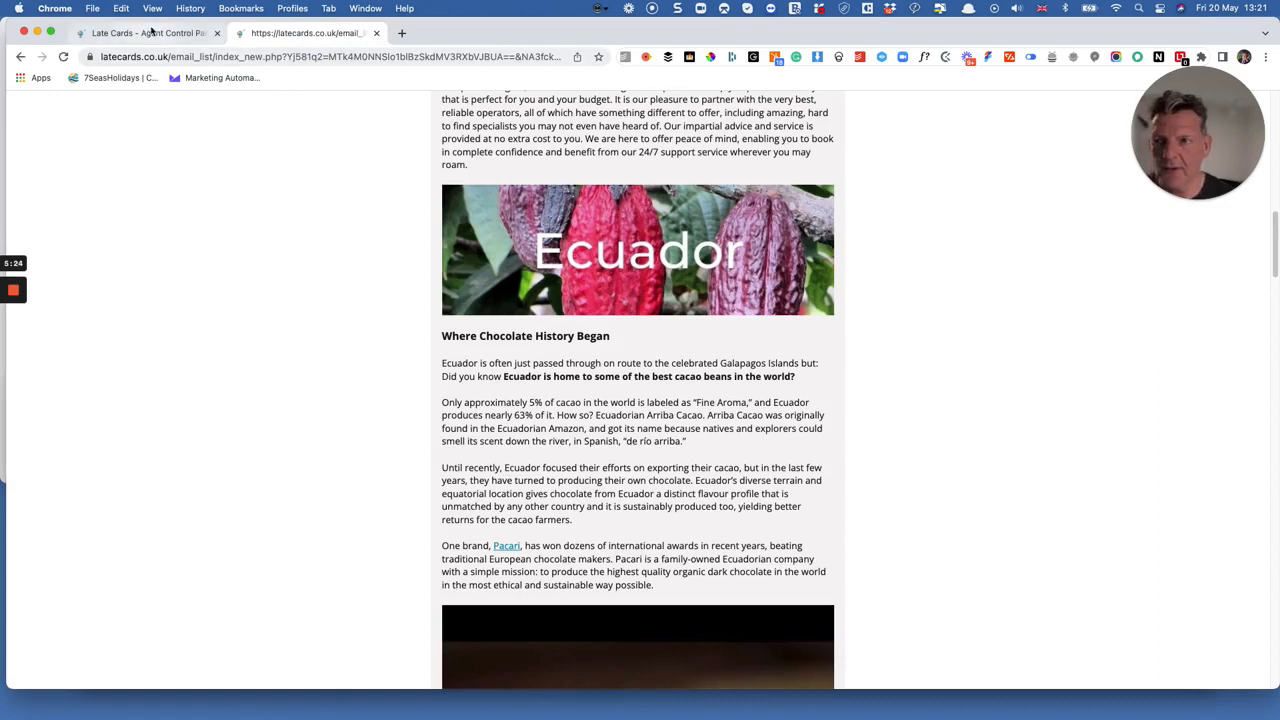
left_click(154, 35)
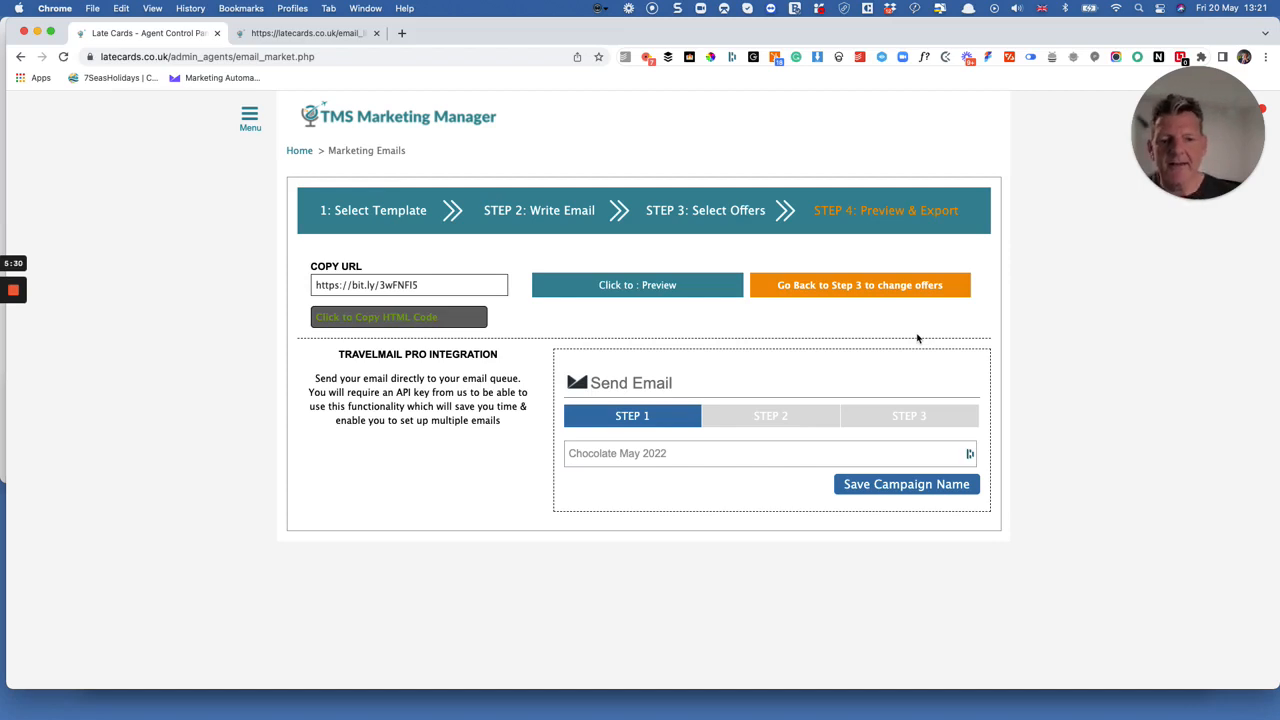
Open the saved email template "A & K Luxury Expedition Cruises" for editing.
left_click(415, 208)
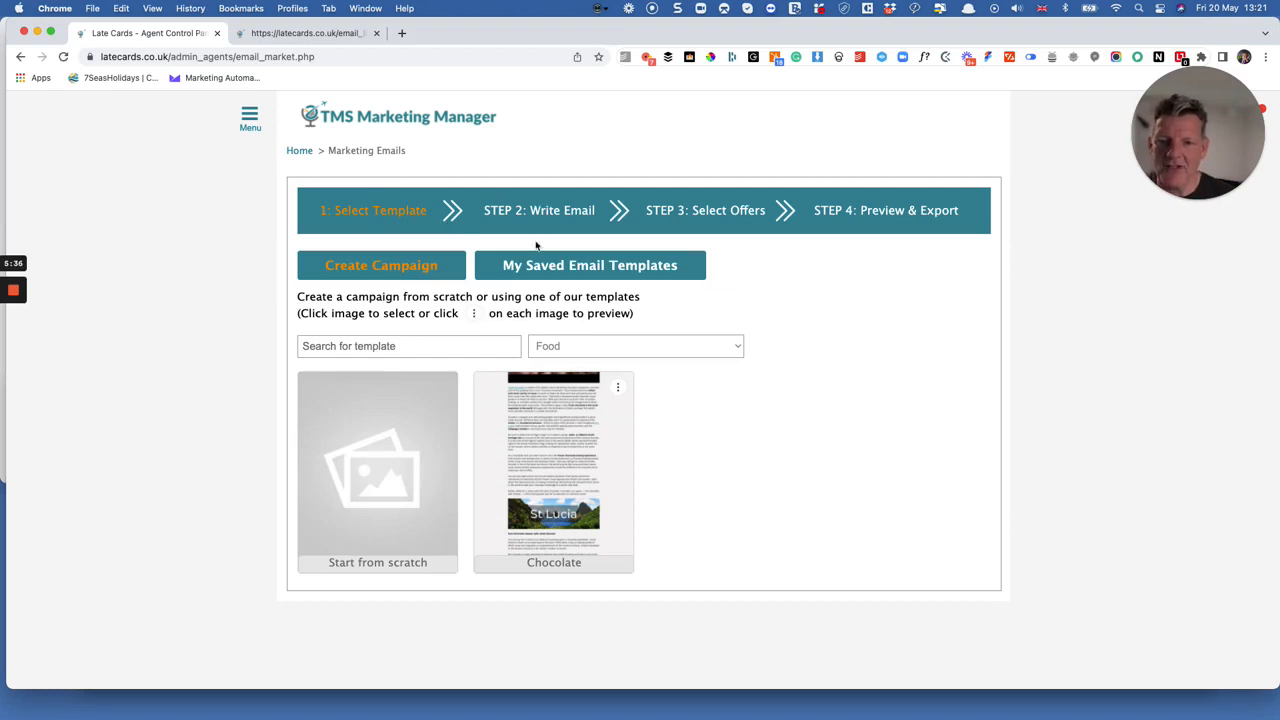
left_click(540, 264)
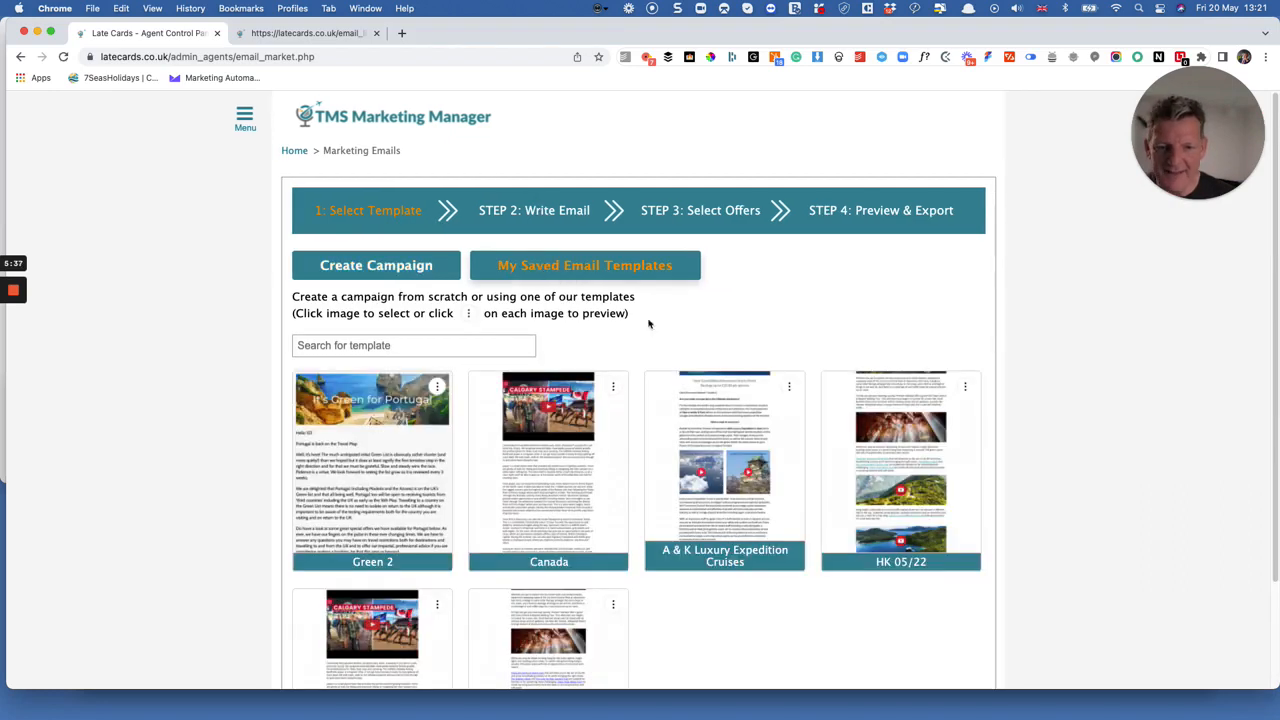
left_click(695, 425)
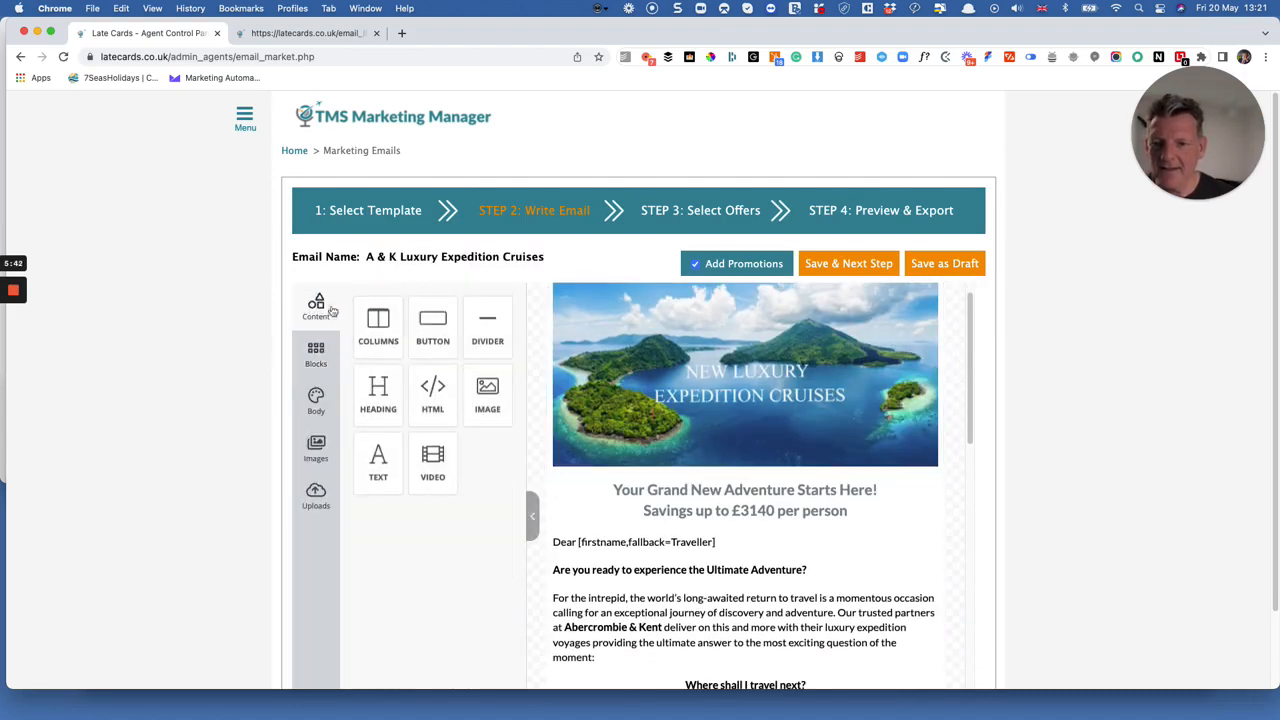
Try toggling the bold formatting of the entire "Your Grand New Adventure Starts Here!" heading and restore it.
scroll(714, 340, "down", 3)
left_click(714, 328)
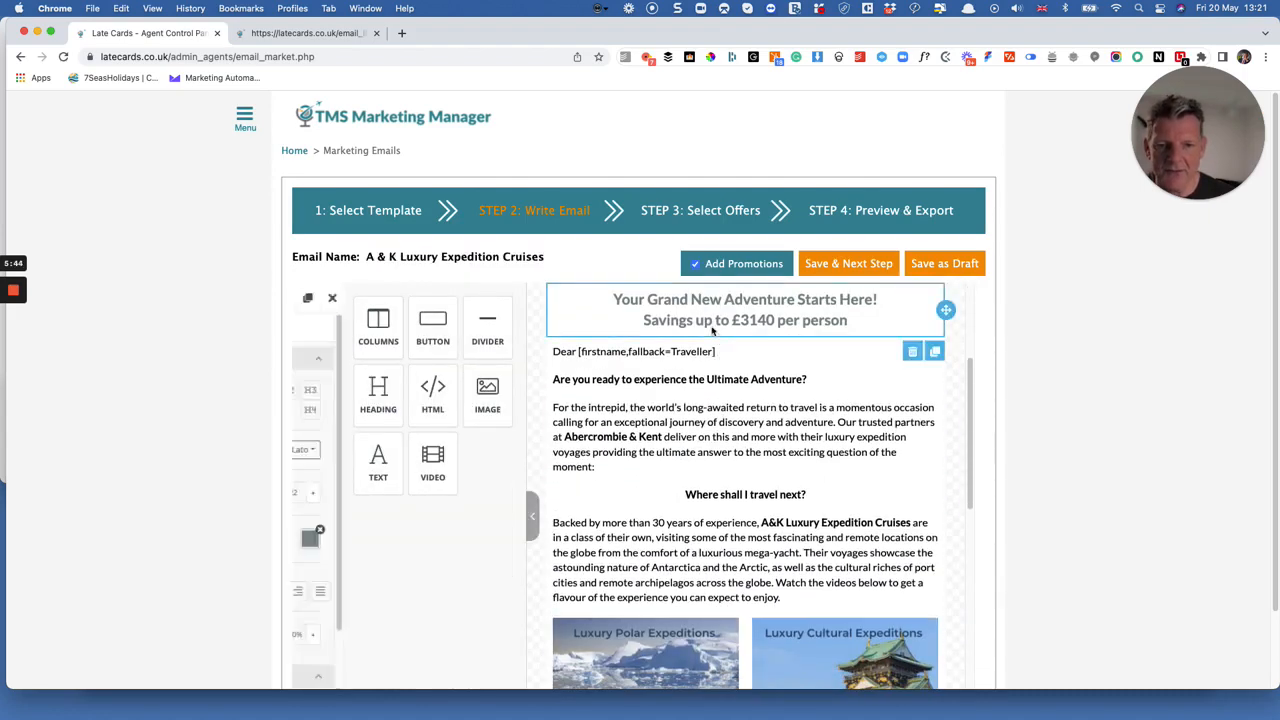
left_click_drag(614, 299, 885, 313)
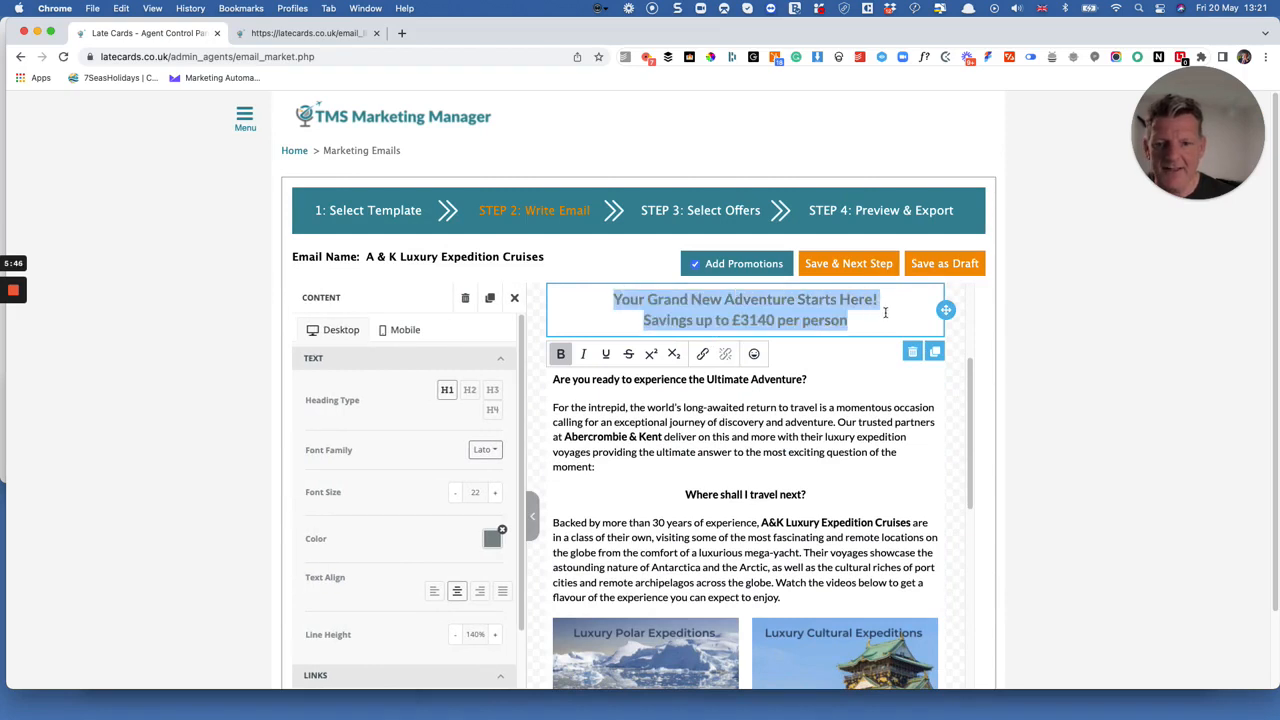
left_click(562, 355)
left_click(563, 355)
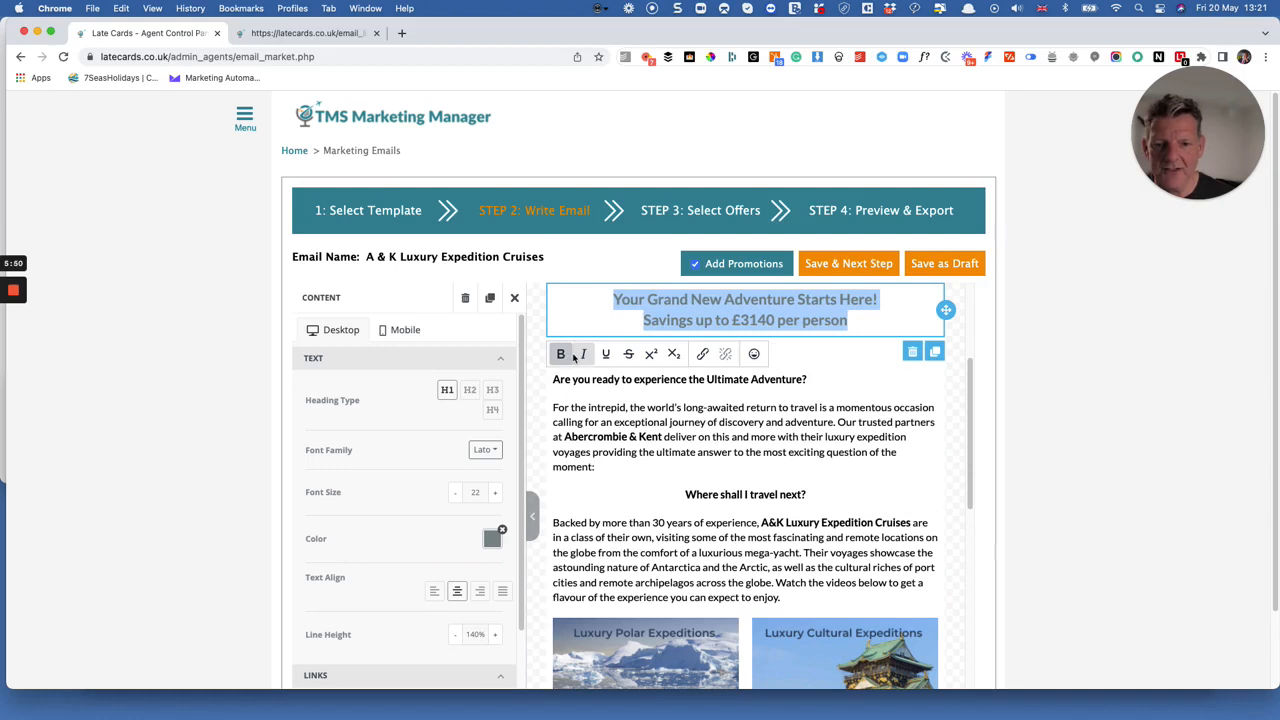
Set the "Your Grand New Adventure Starts Here!" heading's font to Arial Black and its colour to near-black 202122.
left_click(485, 450)
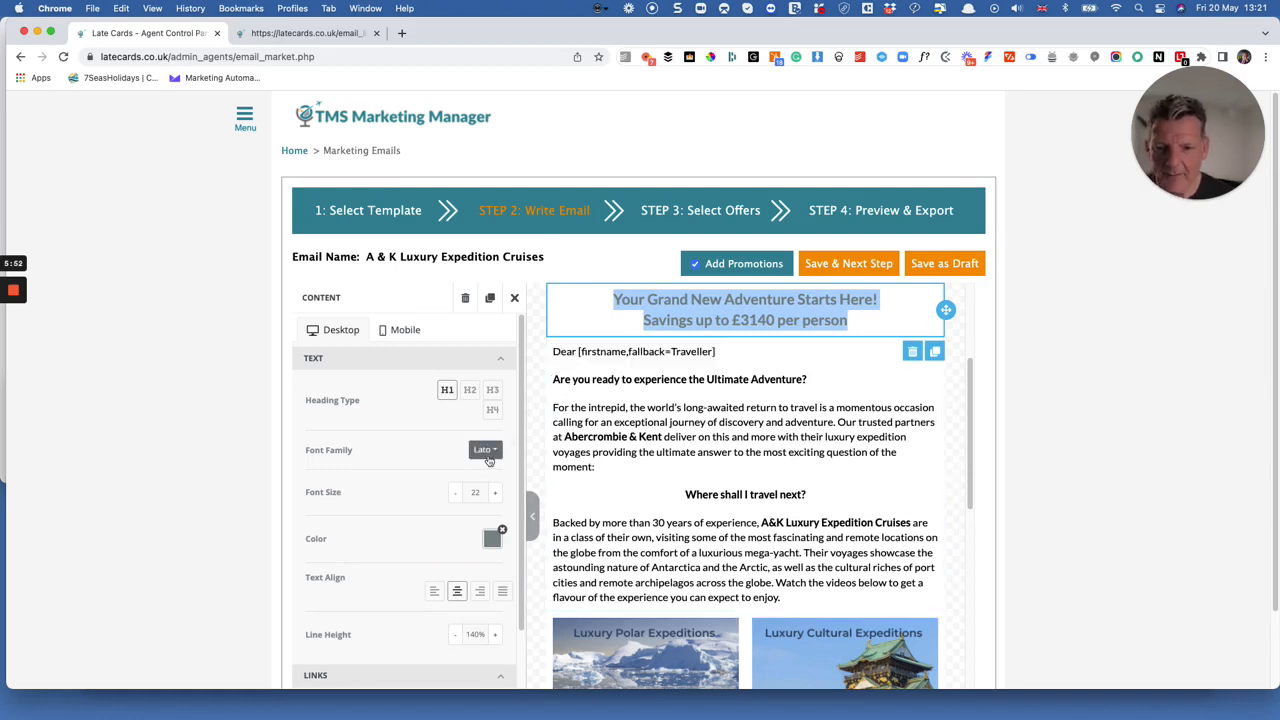
left_click(463, 515)
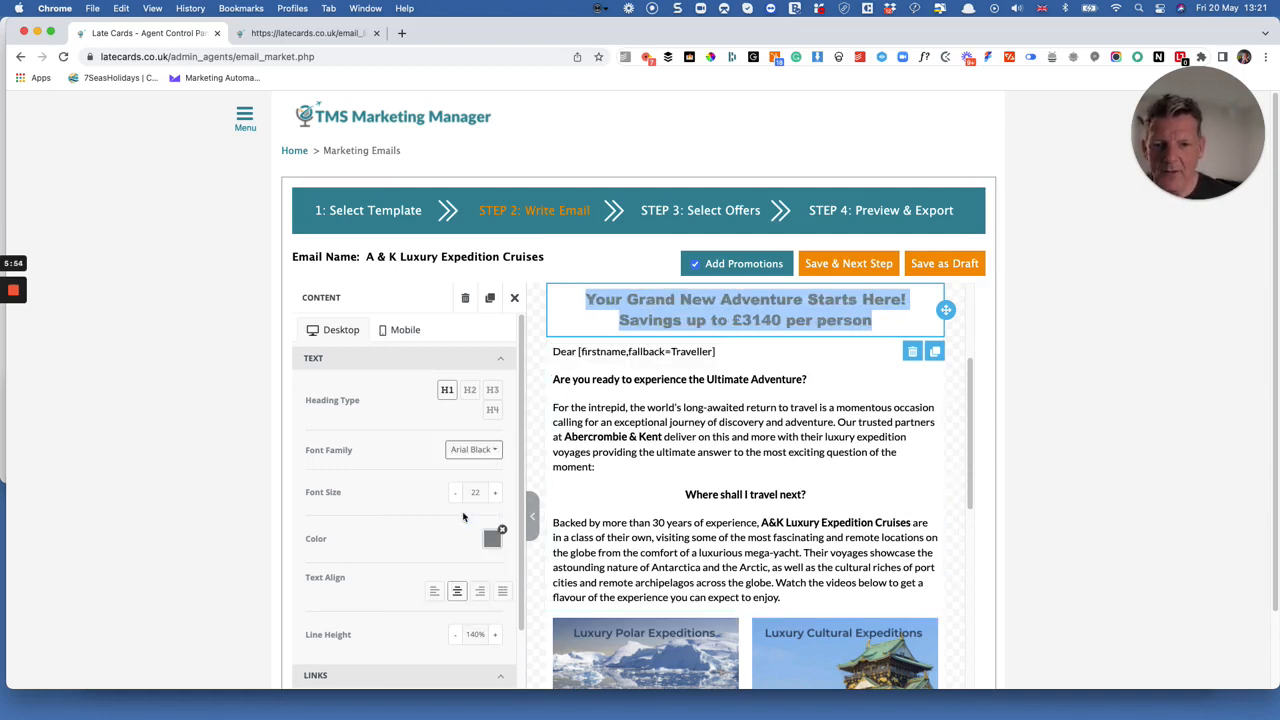
left_click(491, 540)
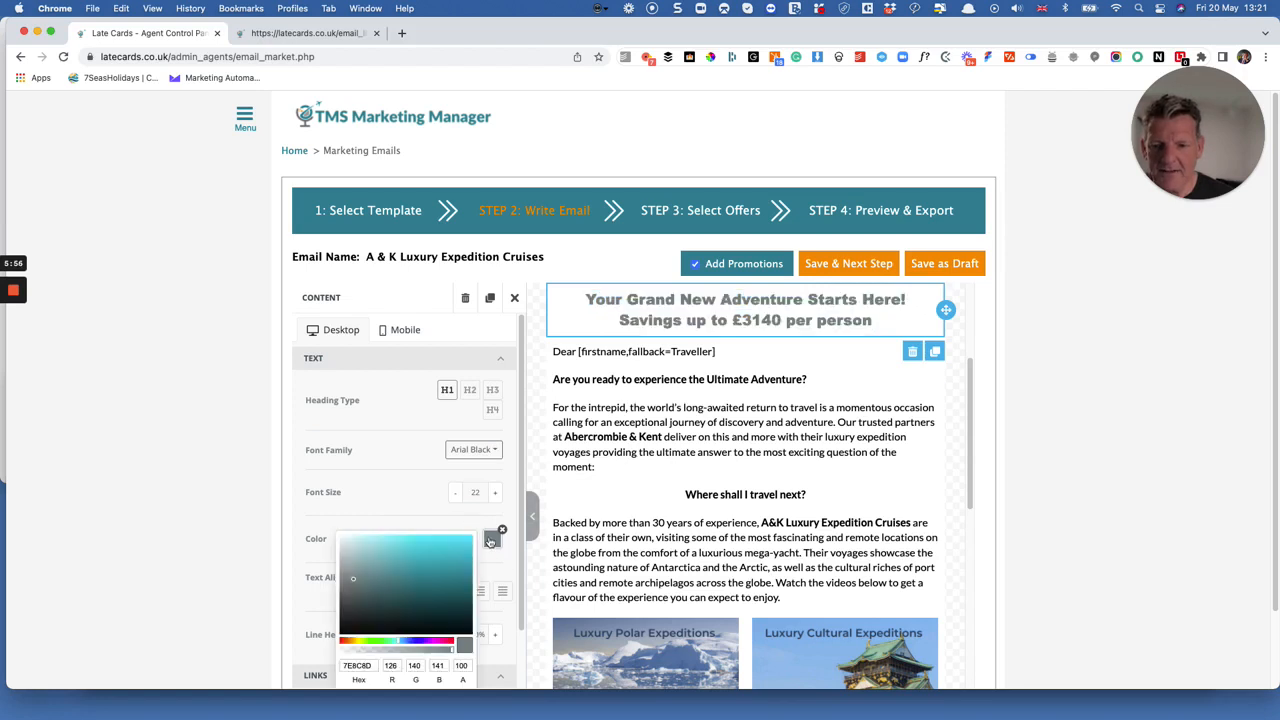
left_click(372, 613)
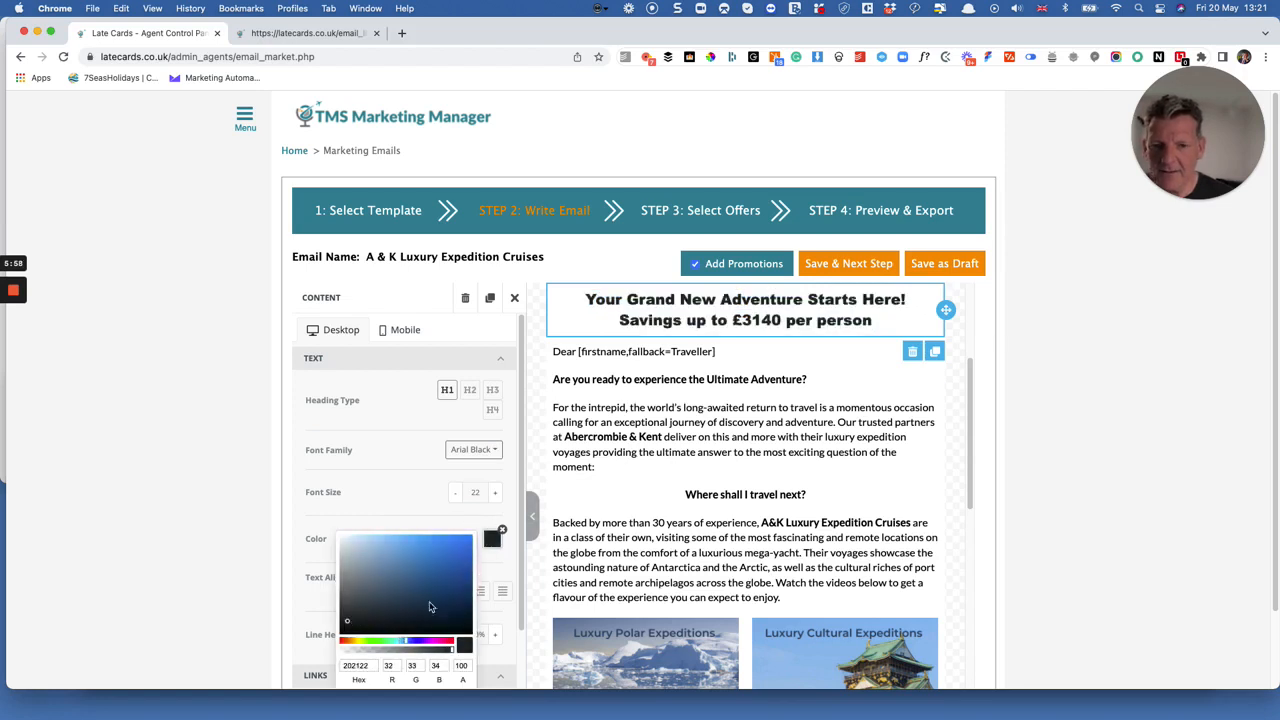
left_click(707, 460)
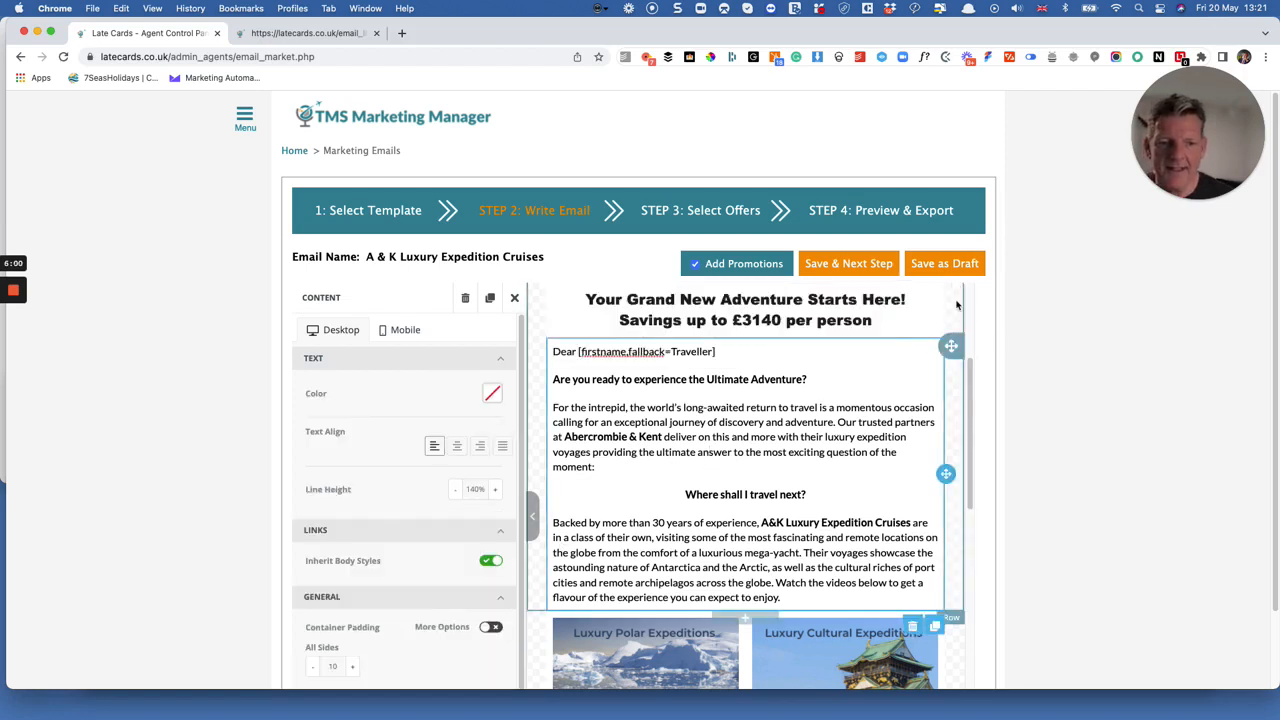
Inspect the image settings of the Luxury Polar Expeditions picture in the email body and close them.
left_click(845, 325)
scroll(730, 440, "down", 3)
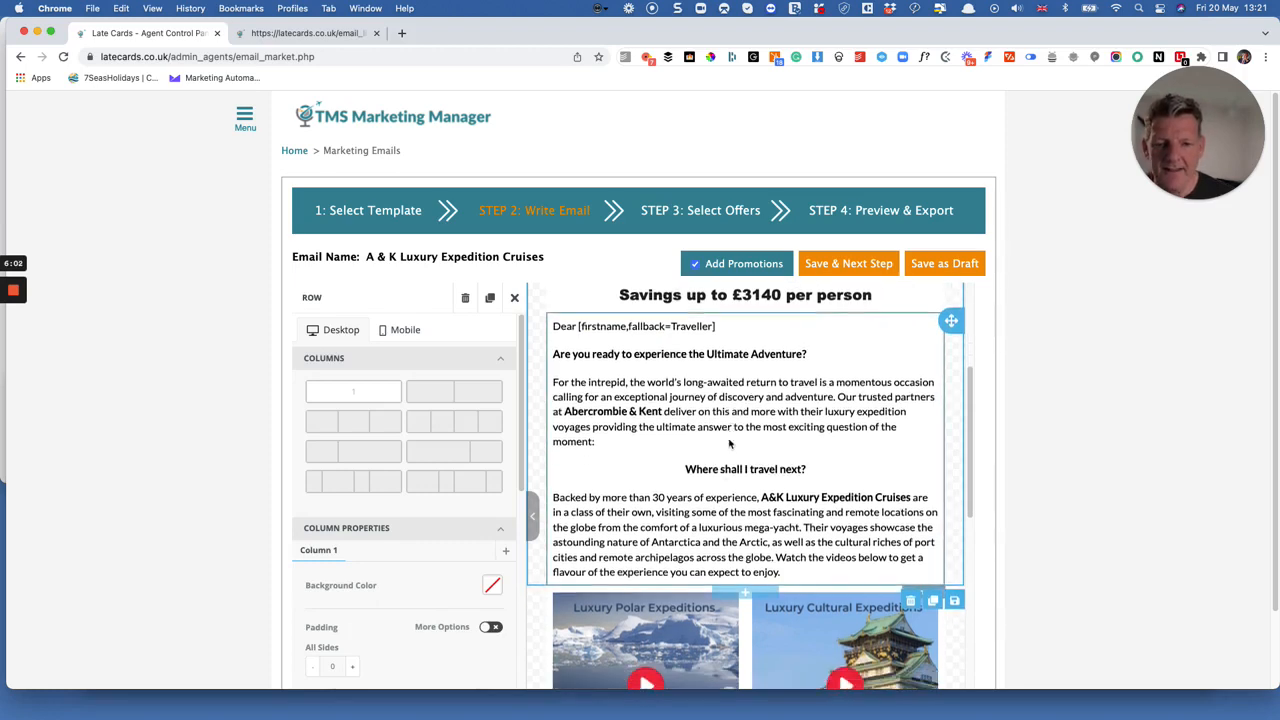
scroll(730, 443, "down", 4)
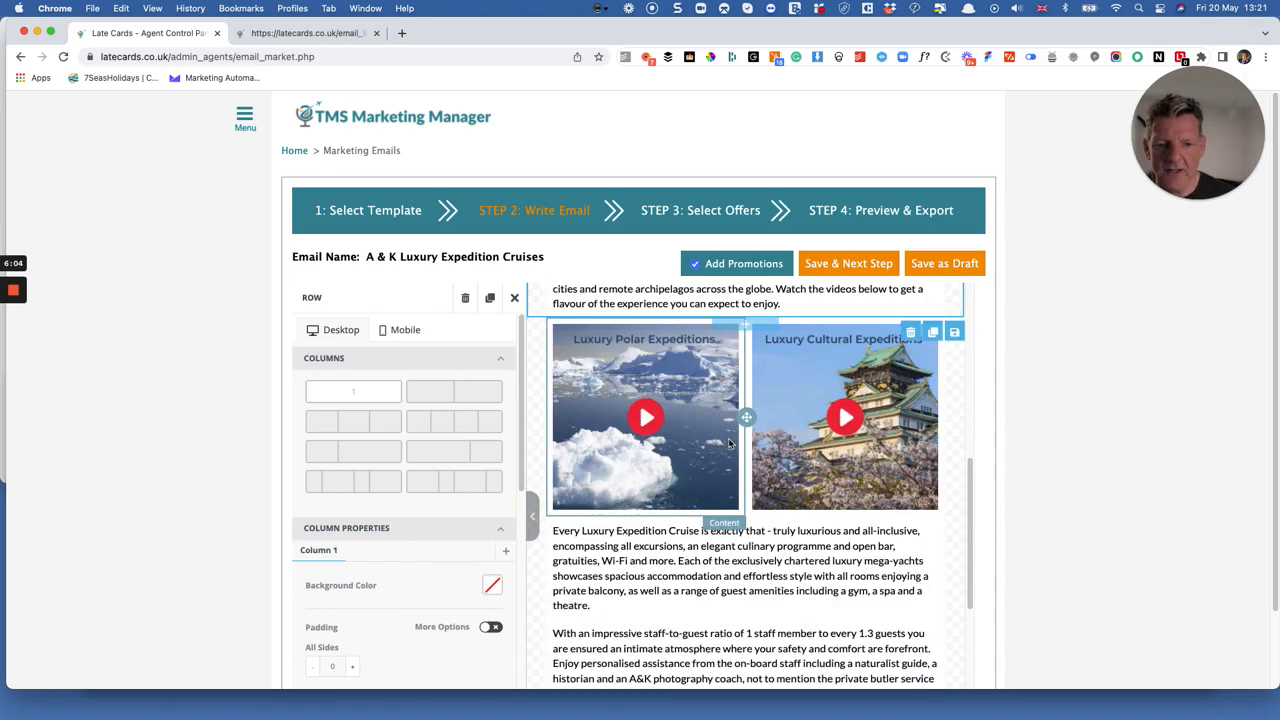
left_click(694, 385)
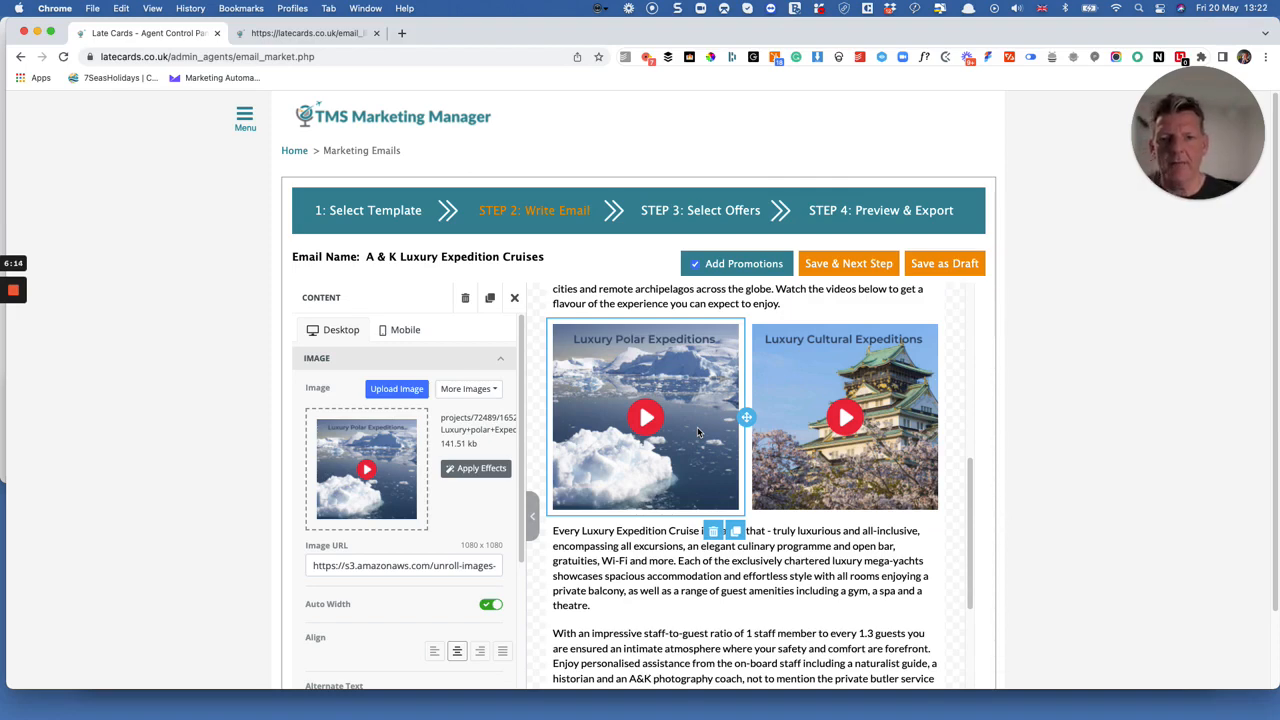
left_click(514, 298)
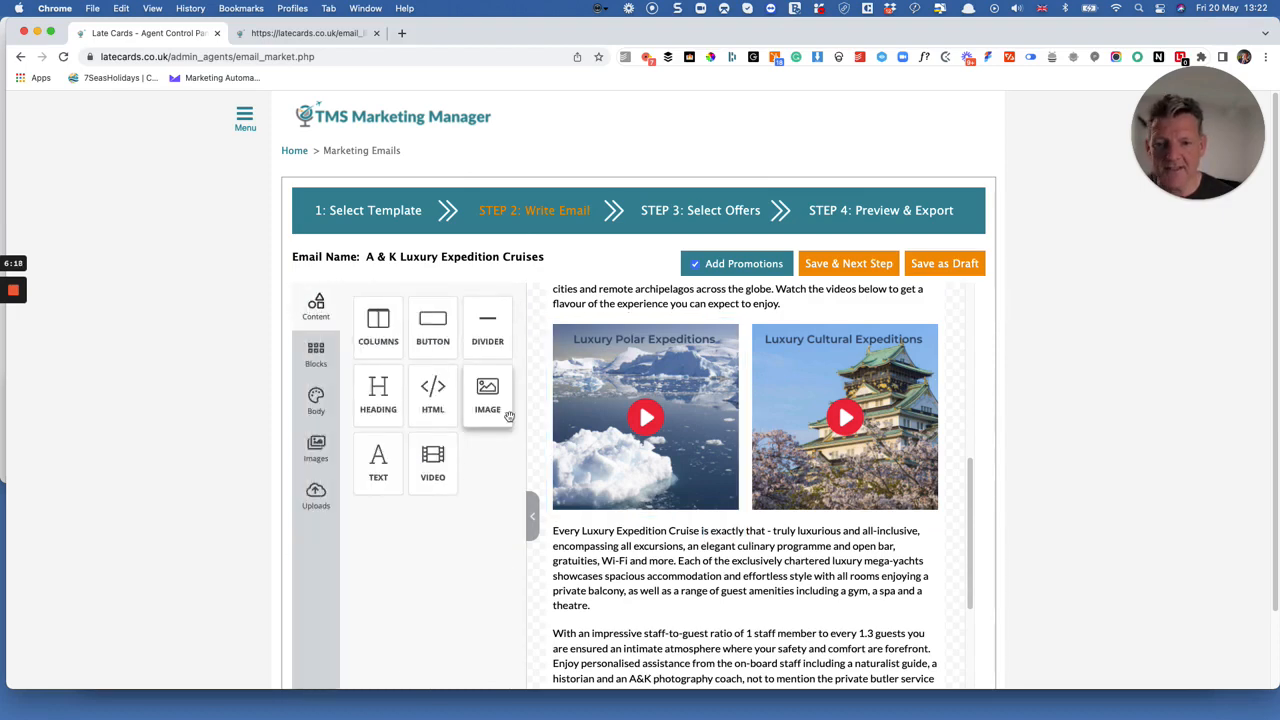
Return to template selection and show the available actions for the saved templates HK 05/22, A & K Luxury Expedition Cruises and Canada.
left_click(373, 224)
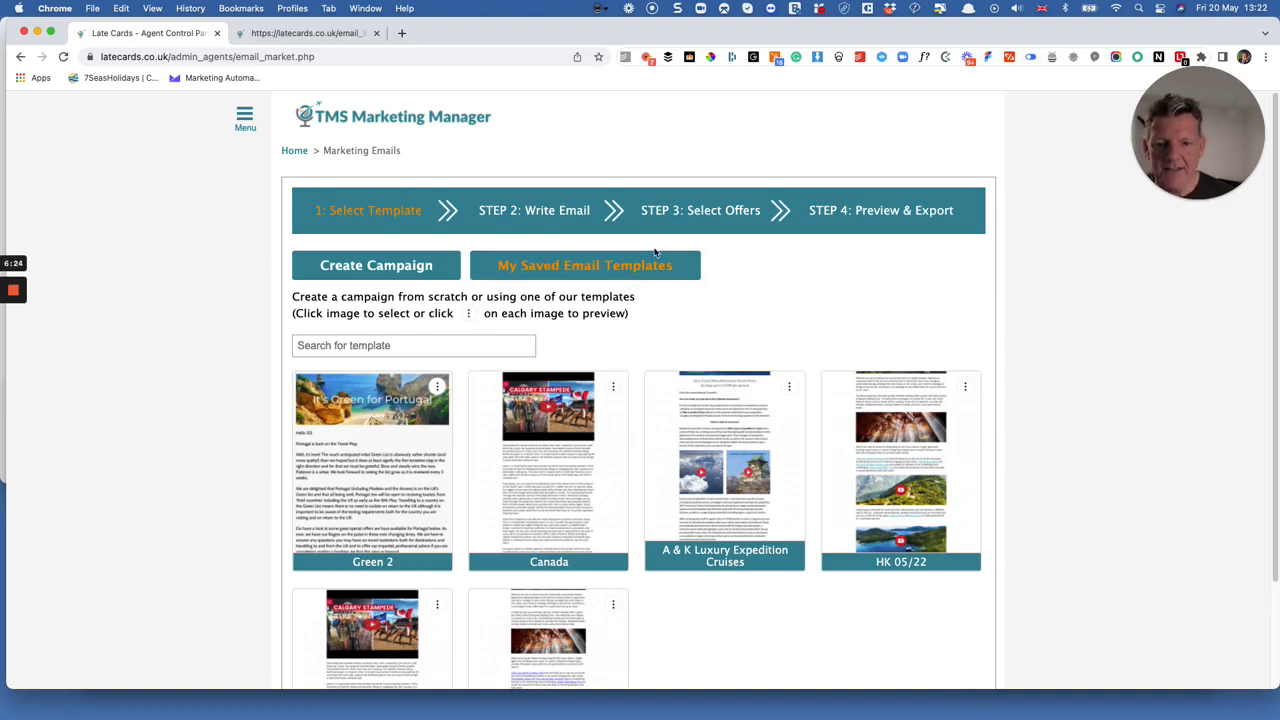
left_click(966, 388)
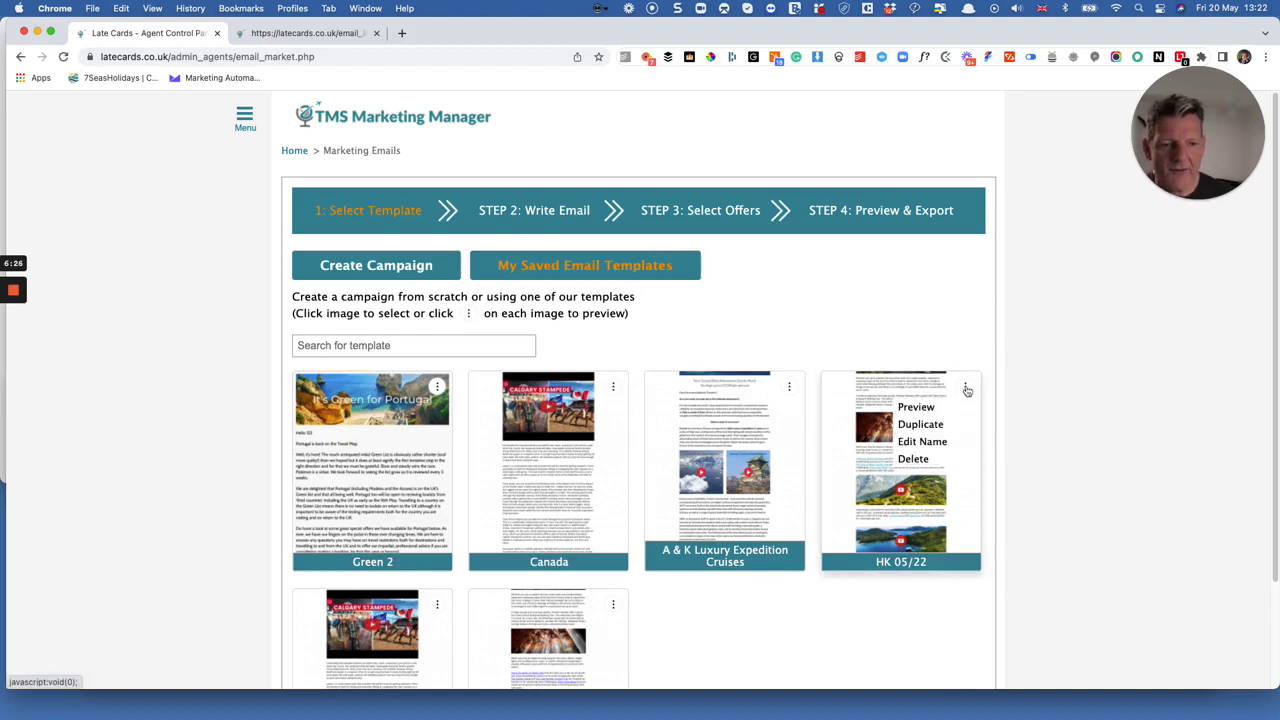
left_click(789, 386)
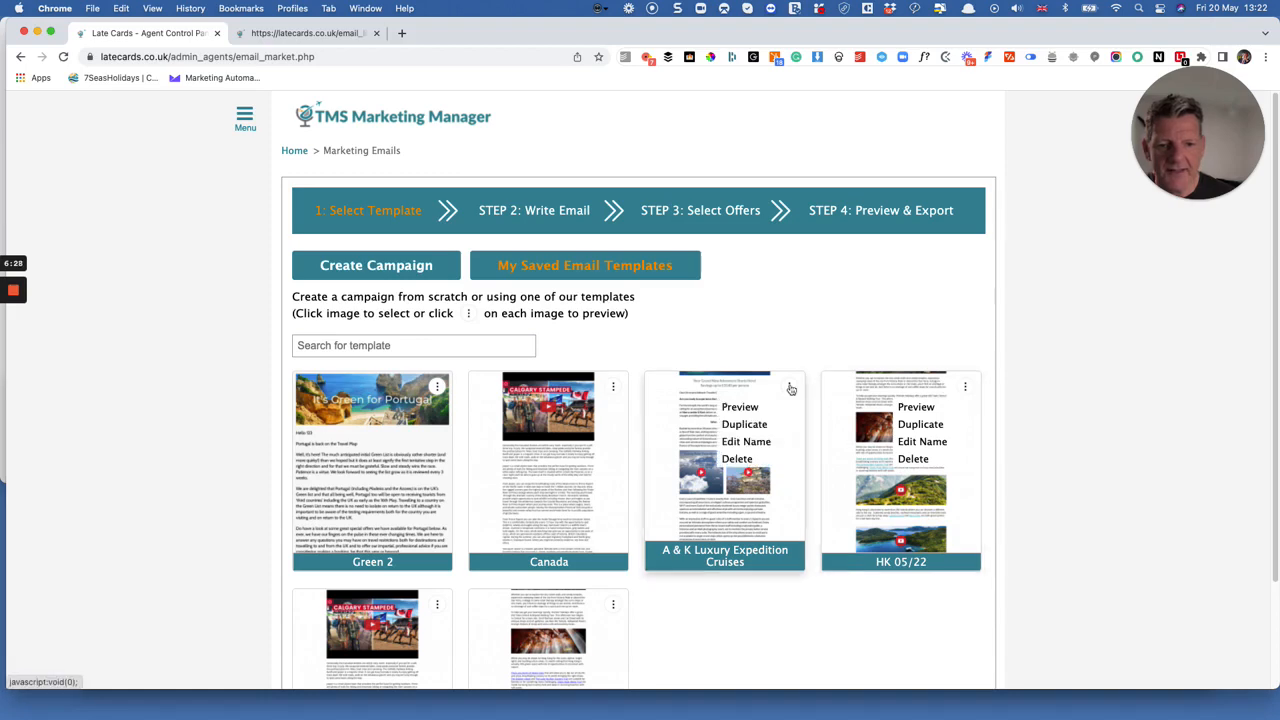
left_click(614, 387)
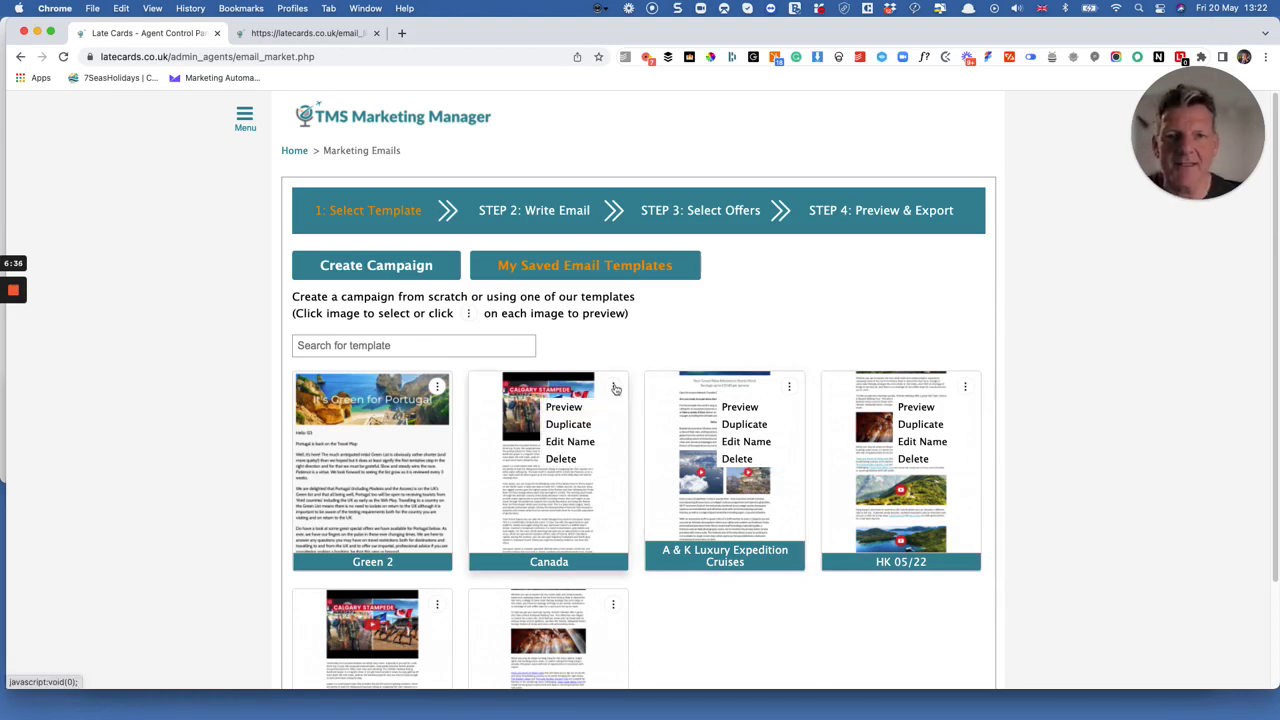
Preview the Chocolate template from the campaign creation templates, look through its content, and return to template selection.
left_click(587, 461)
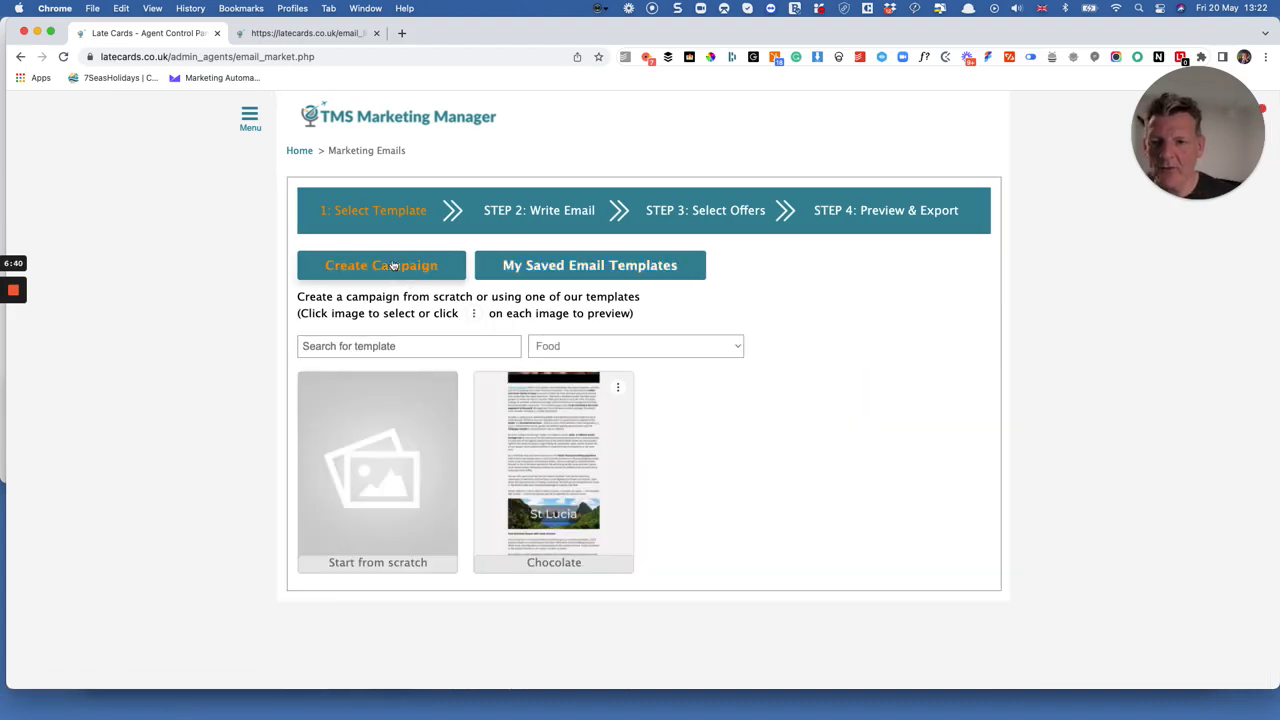
left_click(620, 389)
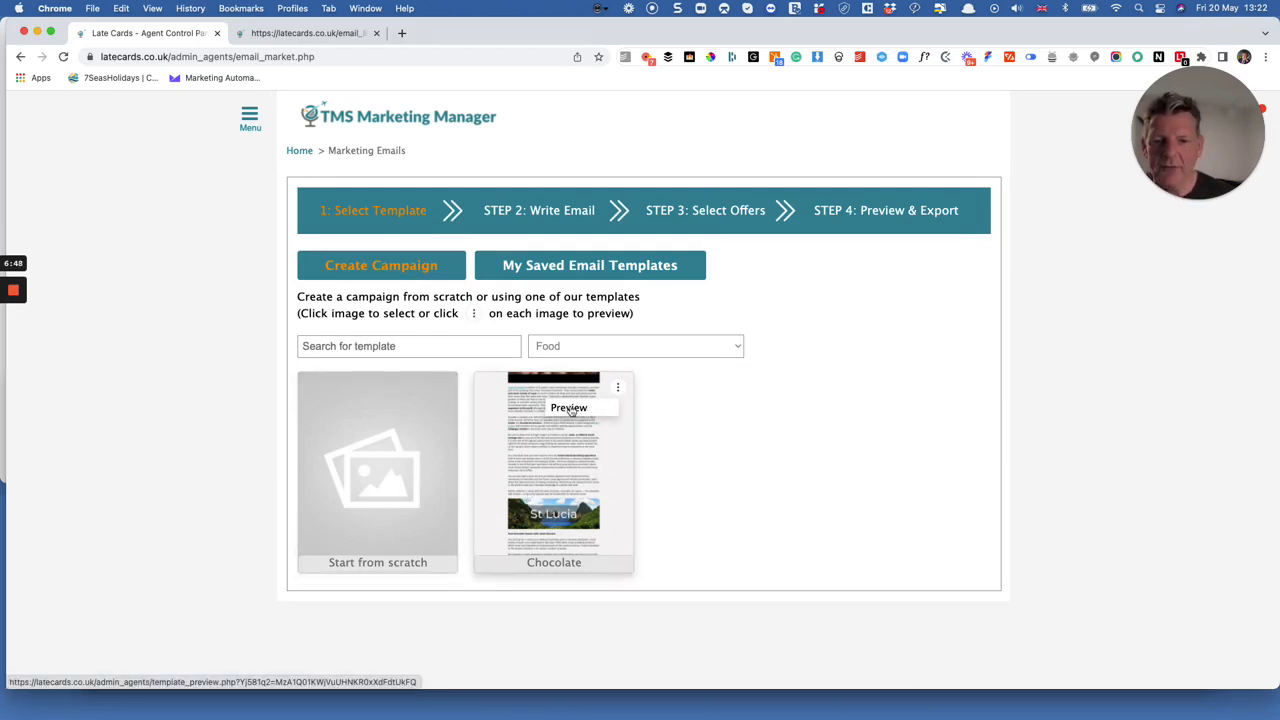
left_click(568, 408)
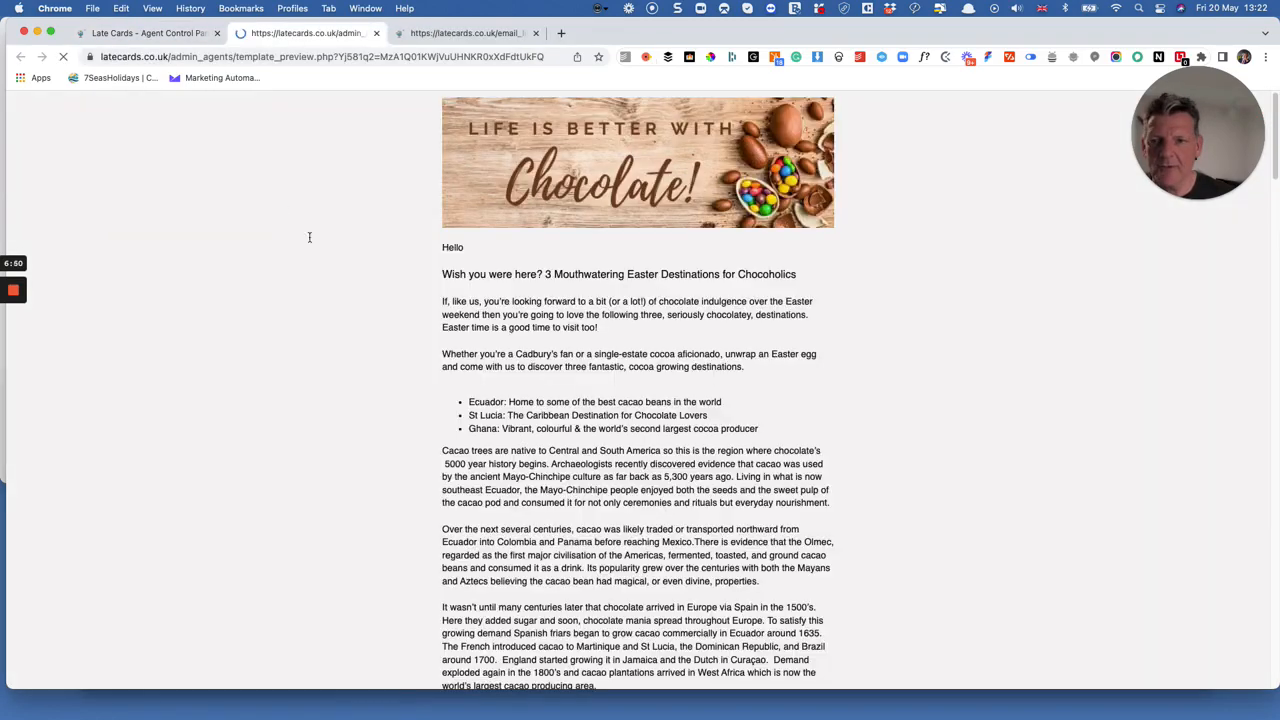
scroll(560, 318, "down", 10)
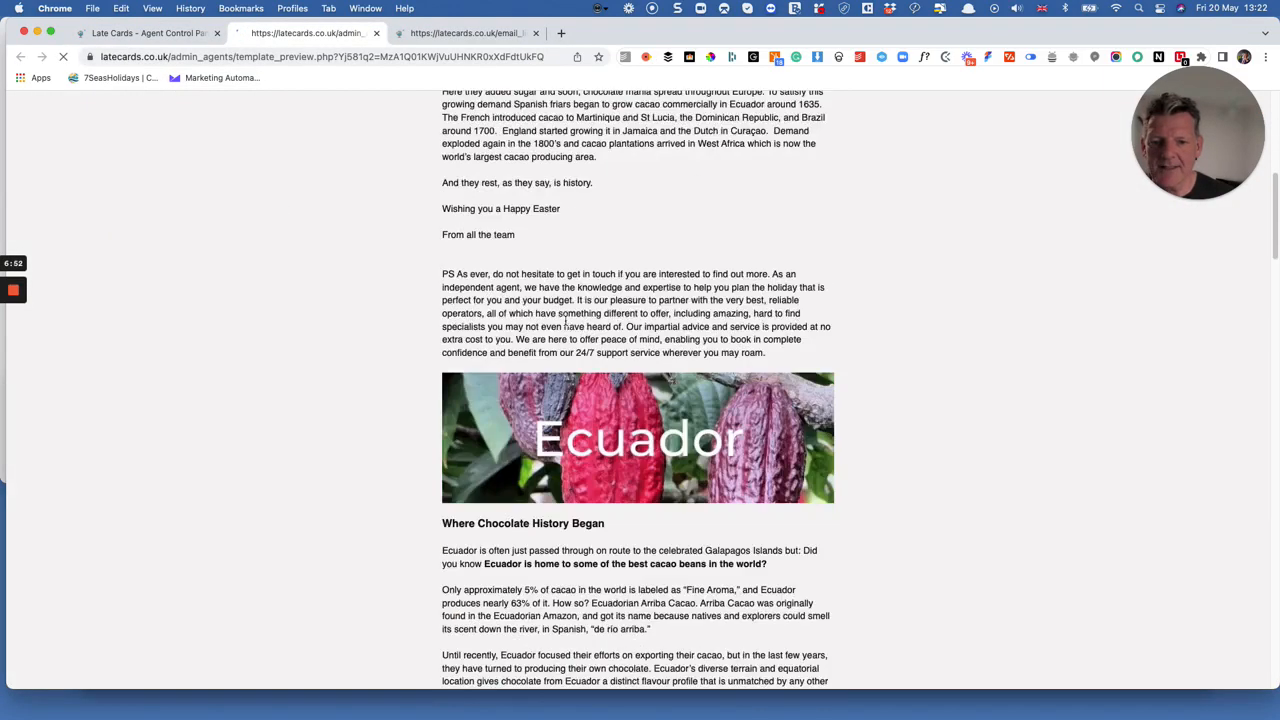
scroll(444, 222, "up", 4)
left_click(145, 33)
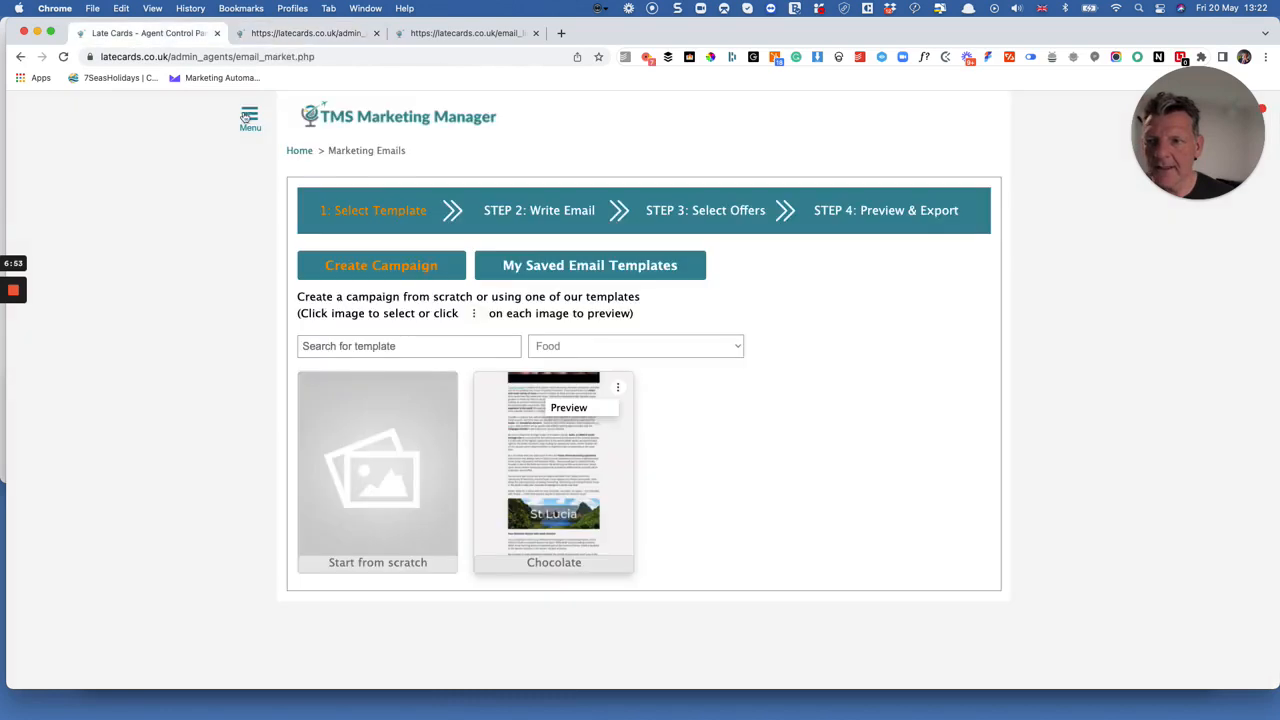